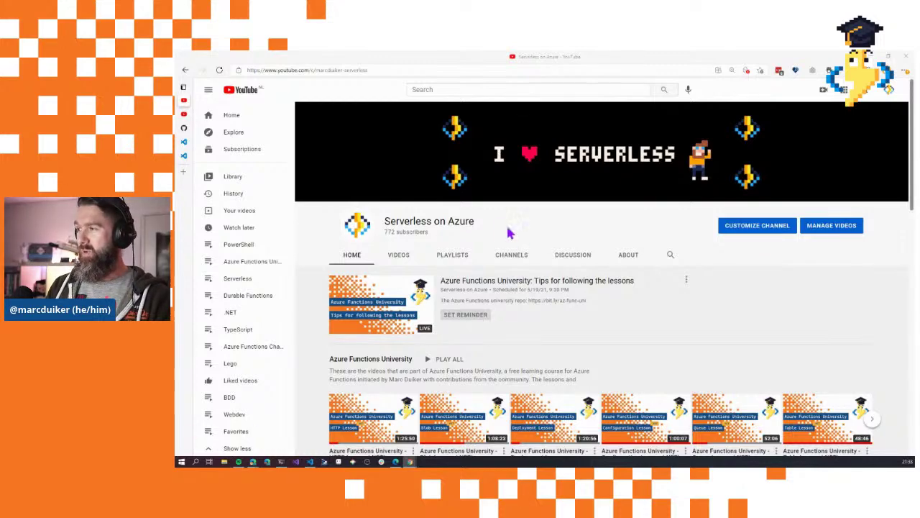
Step: Scroll the Serverless on Azure channel and page the Azure Functions University row forward and back
scroll(494, 231, "down", 1)
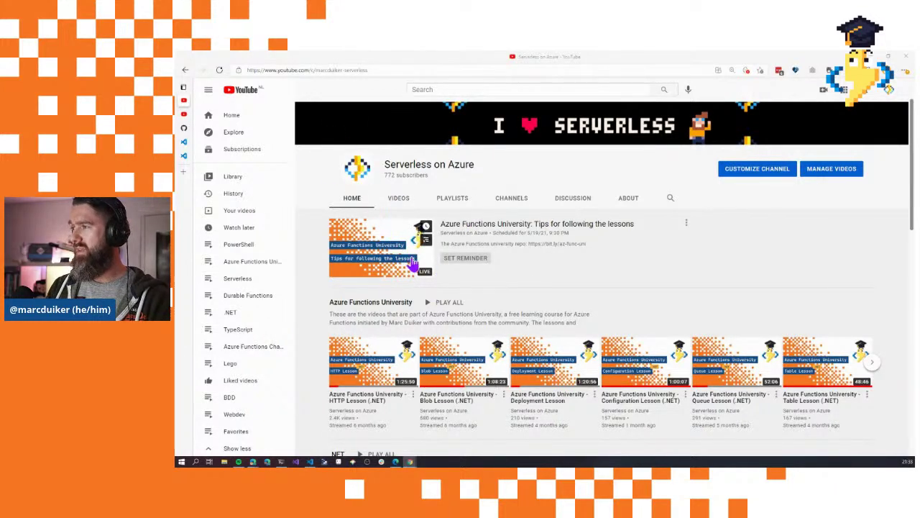
scroll(414, 264, "down", 1)
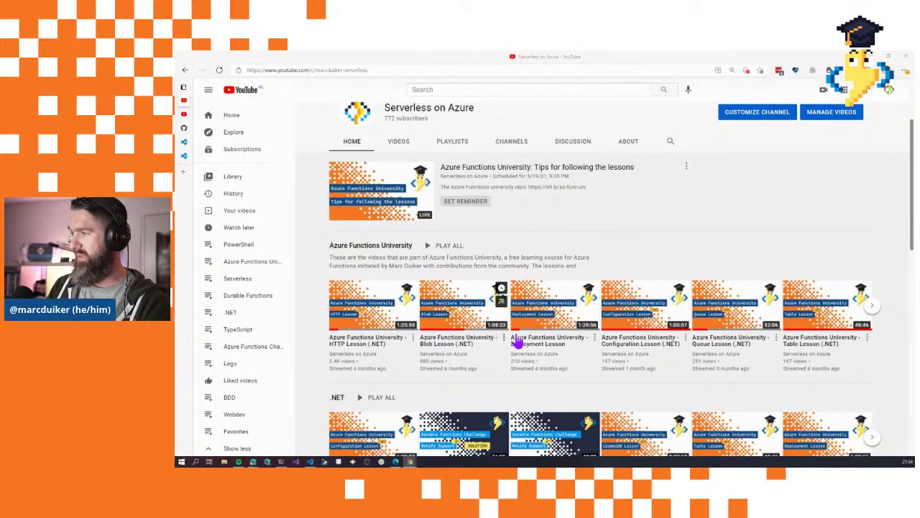
left_click(872, 306)
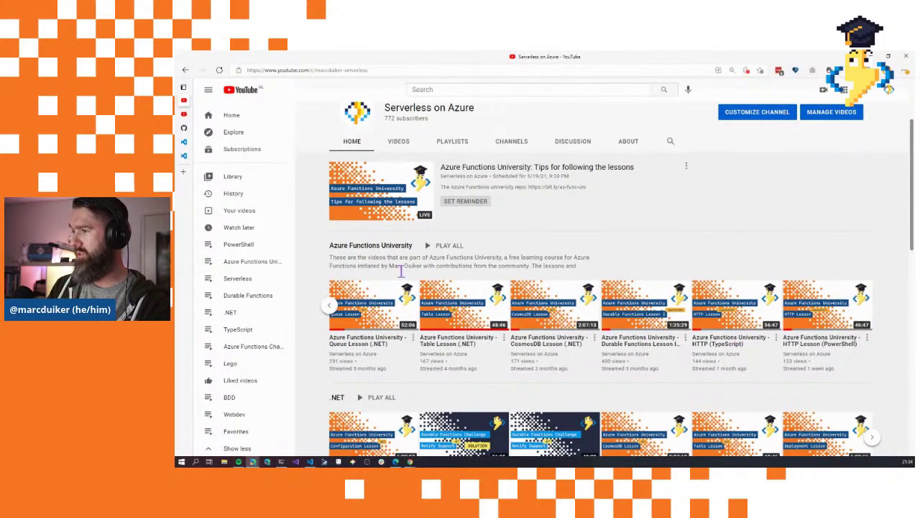
left_click(335, 308)
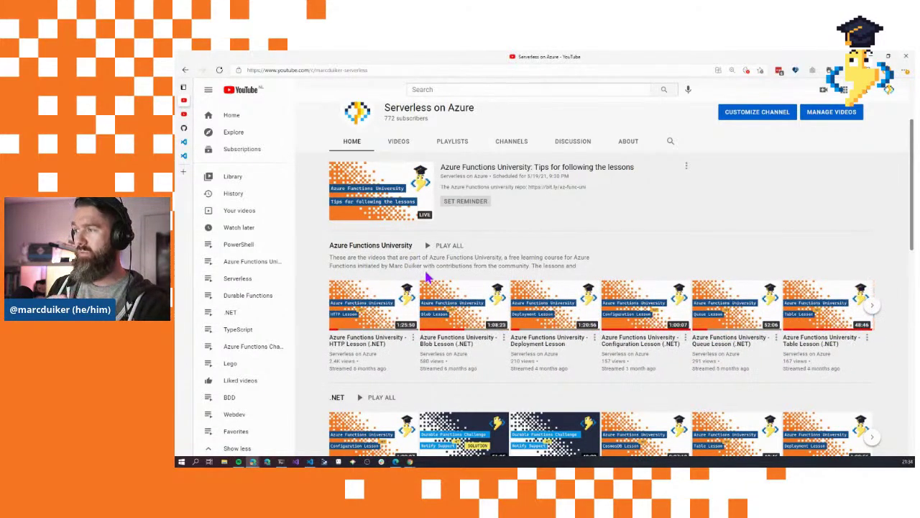
Step: Open the HTTP Lesson (.NET) video from the channel page
scroll(430, 263, "down", 1)
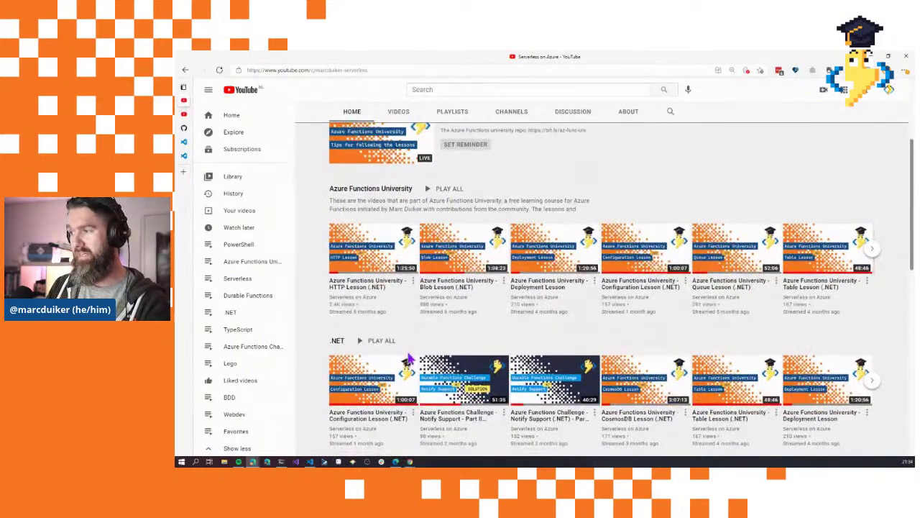
scroll(364, 288, "down", 1)
scroll(381, 309, "down", 4)
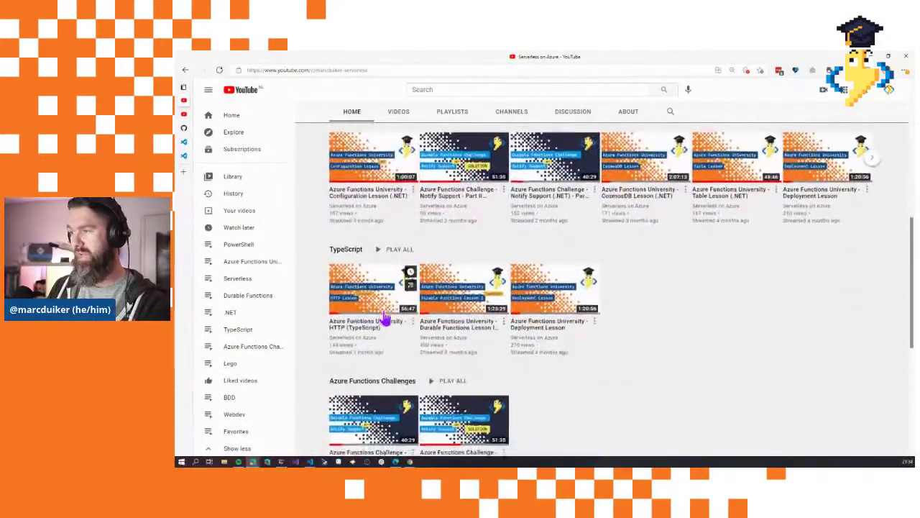
scroll(414, 352, "down", 1)
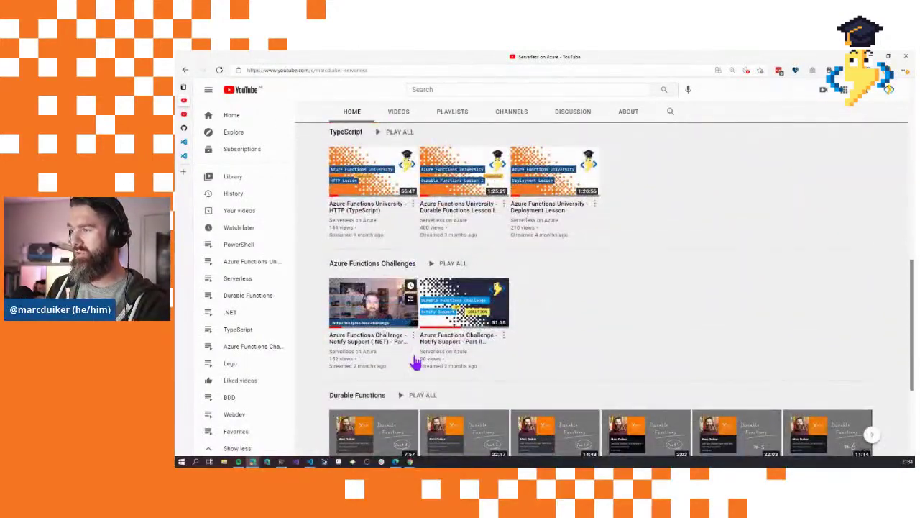
scroll(415, 353, "up", 3)
scroll(415, 353, "up", 2)
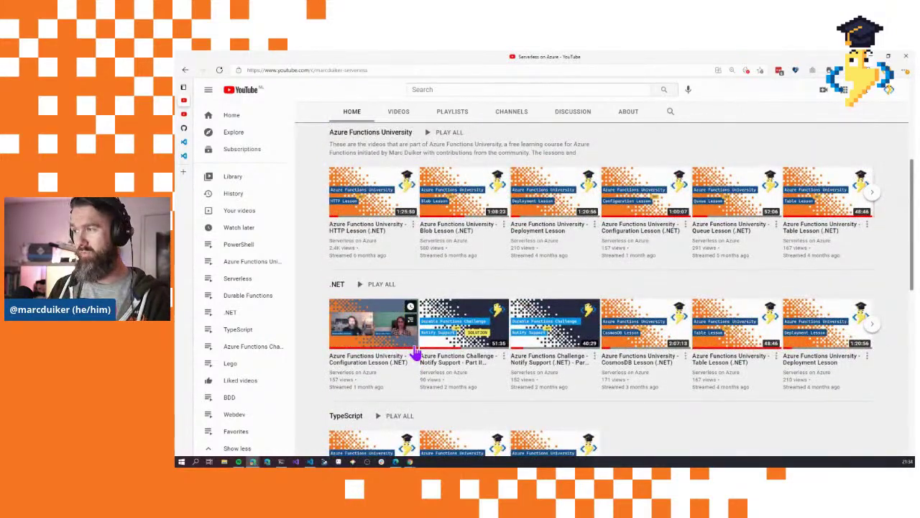
scroll(415, 352, "up", 4)
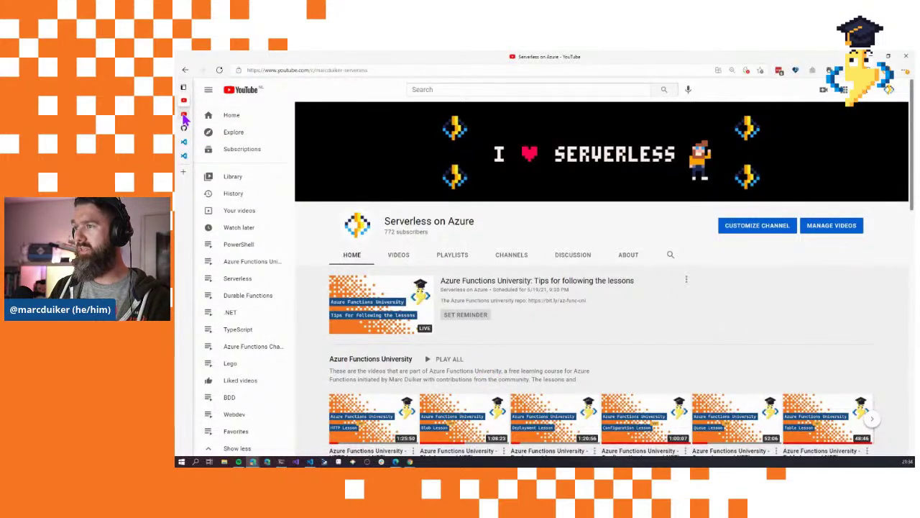
left_click(374, 417)
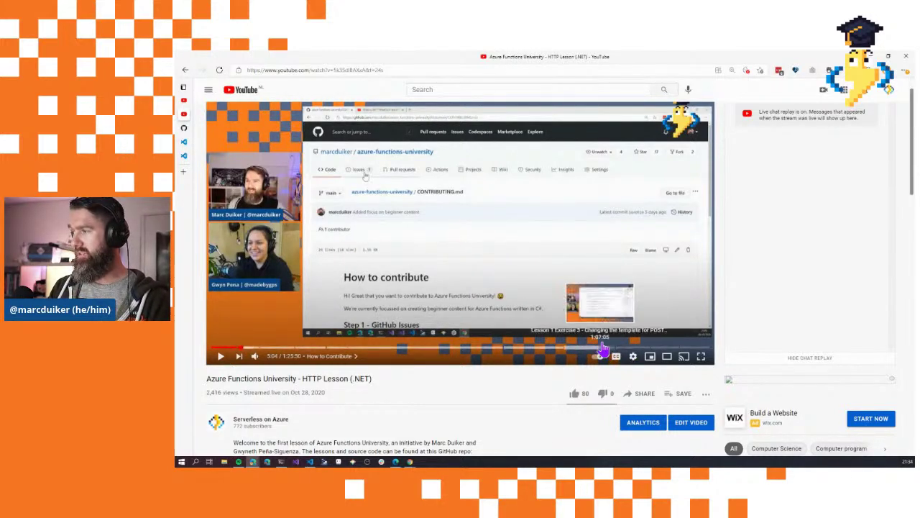
Step: Skim the video description, then switch to the GitHub azure-functions-university tab
scroll(503, 350, "down", 3)
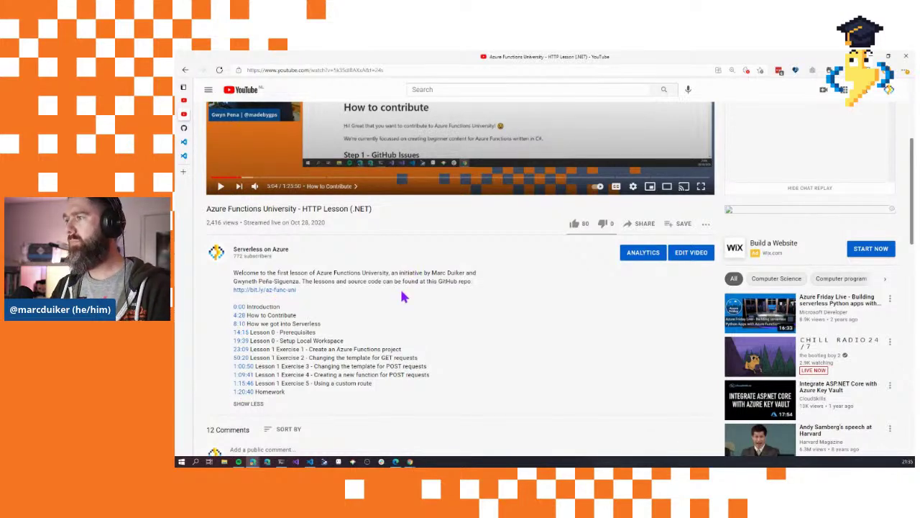
scroll(403, 296, "up", 3)
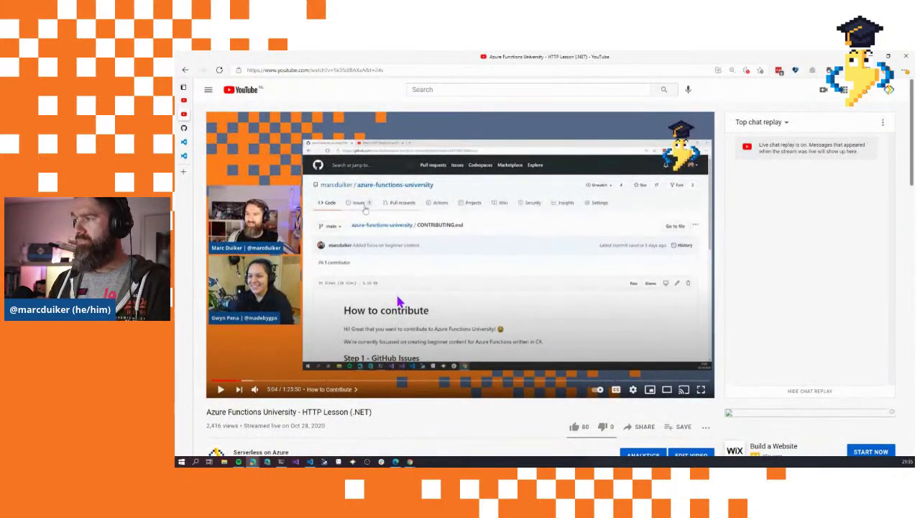
left_click(185, 129)
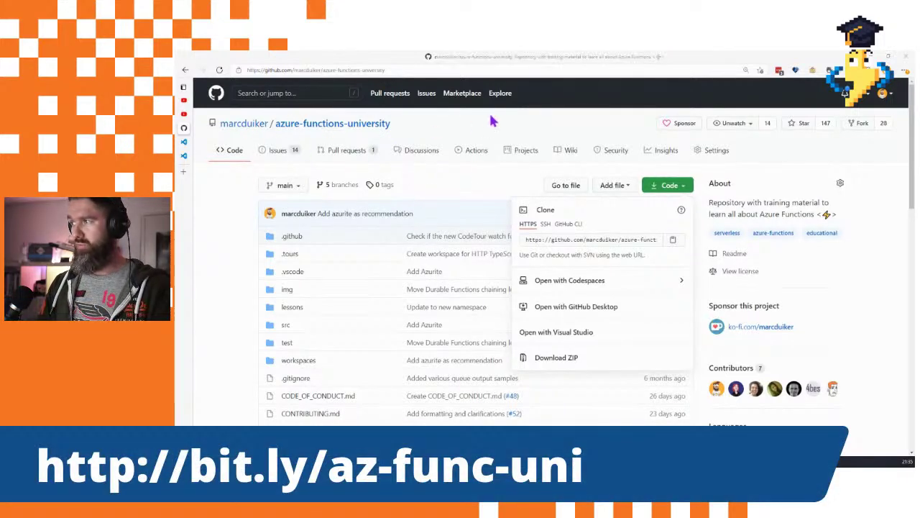
Step: Close the Code dropdown and follow the README's link to the Lessons Index
left_click(468, 186)
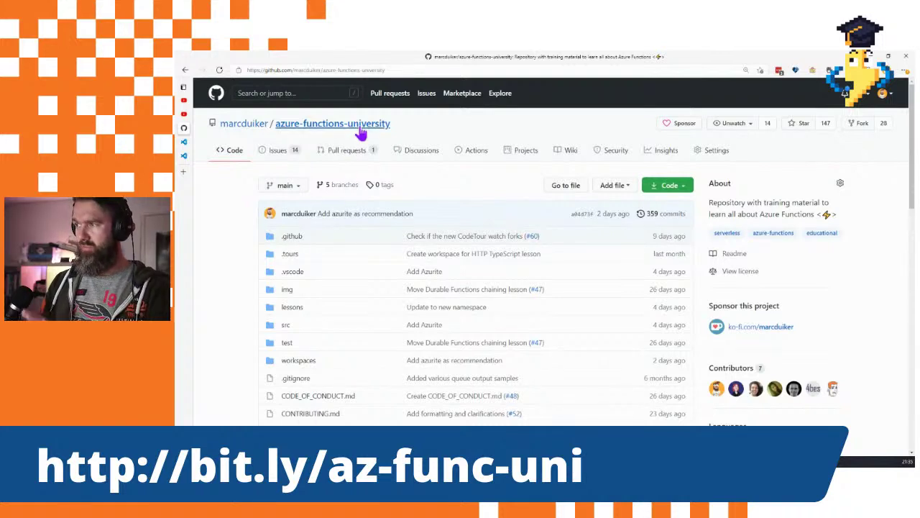
scroll(314, 344, "down", 1)
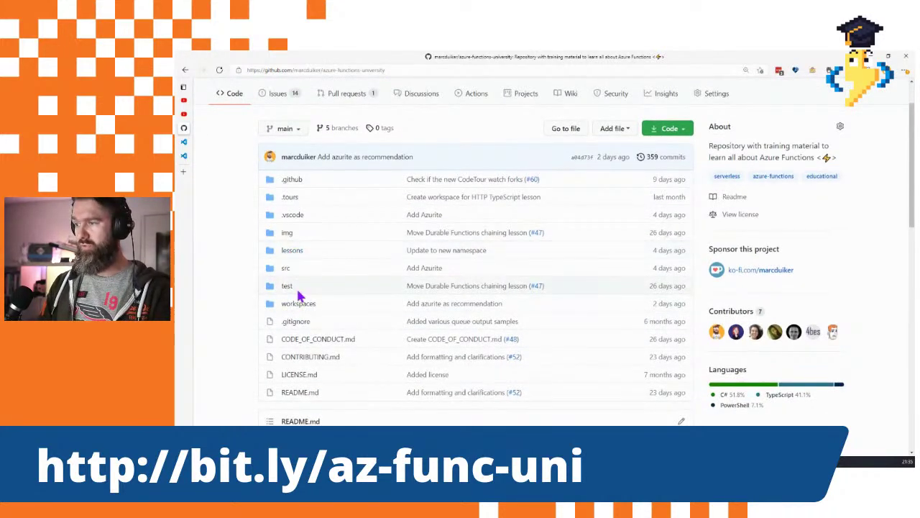
scroll(300, 295, "down", 10)
scroll(300, 295, "down", 1)
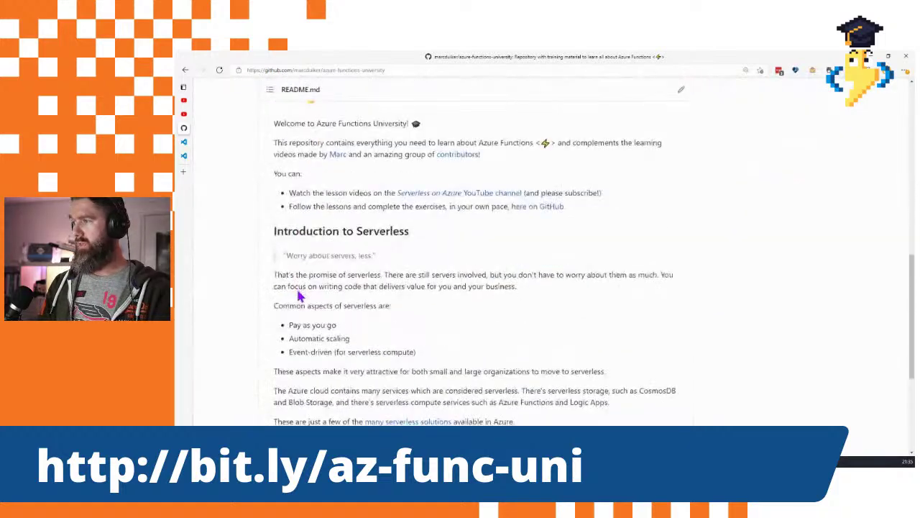
left_click(536, 208)
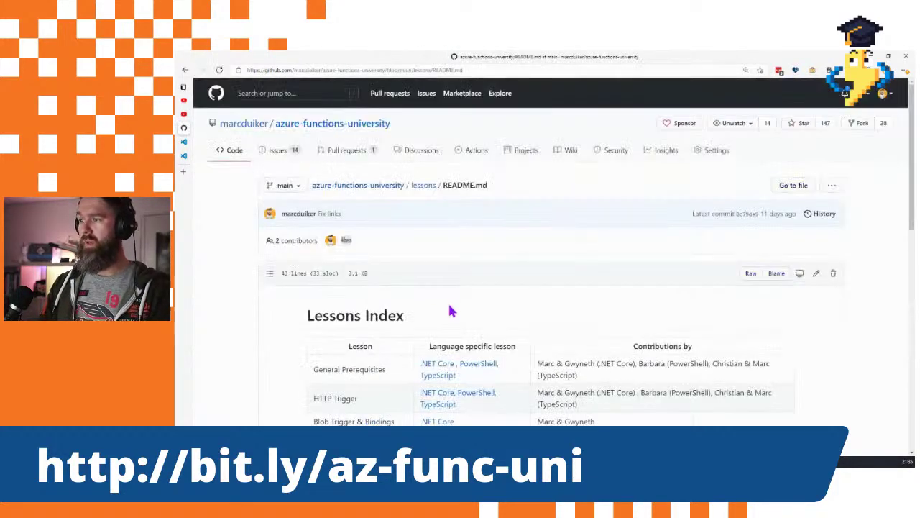
scroll(449, 311, "down", 2)
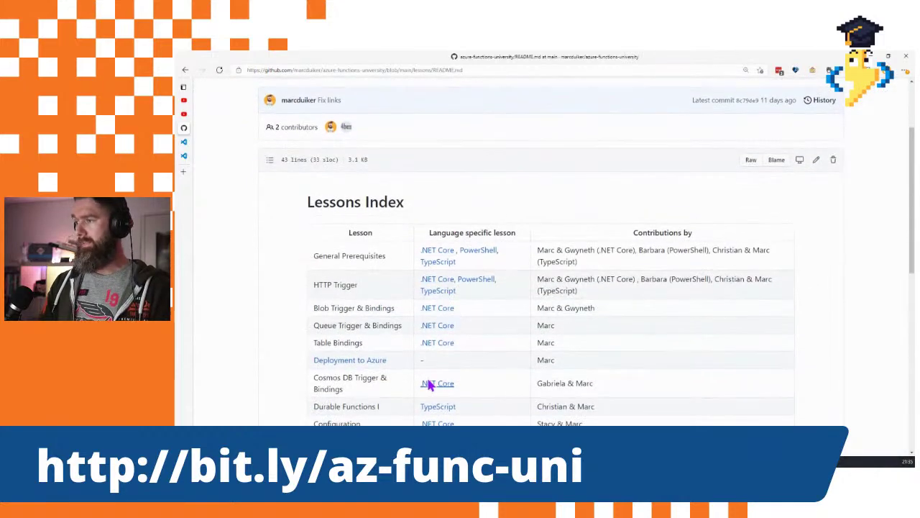
scroll(428, 386, "down", 1)
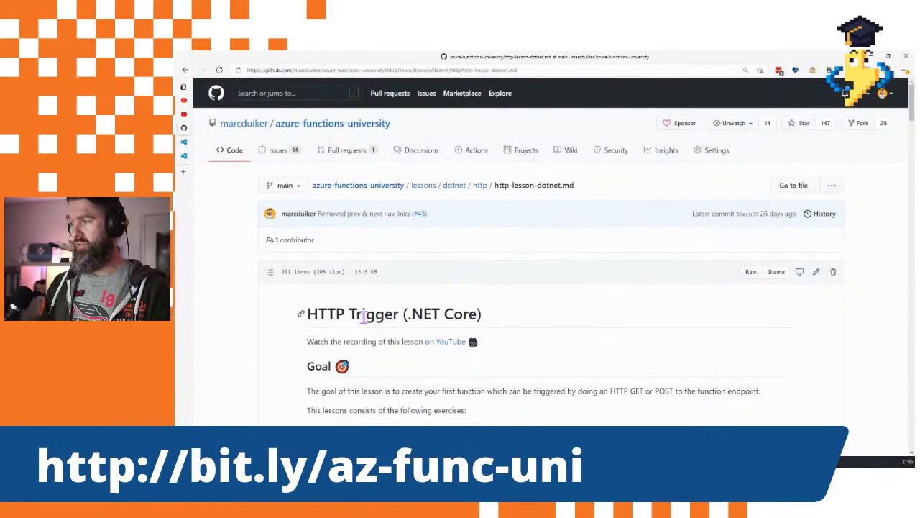
Step: Read through the HTTP Trigger lesson and show its headings outline
scroll(363, 316, "down", 4)
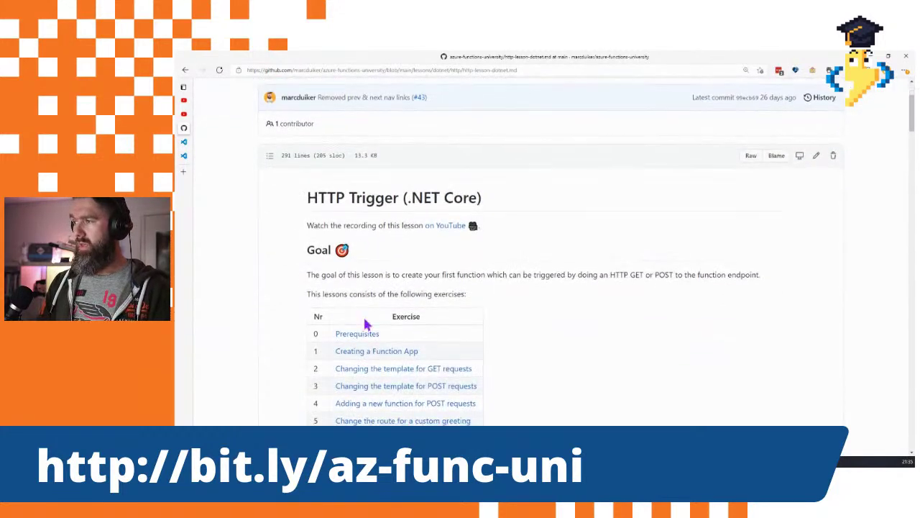
scroll(365, 325, "down", 1)
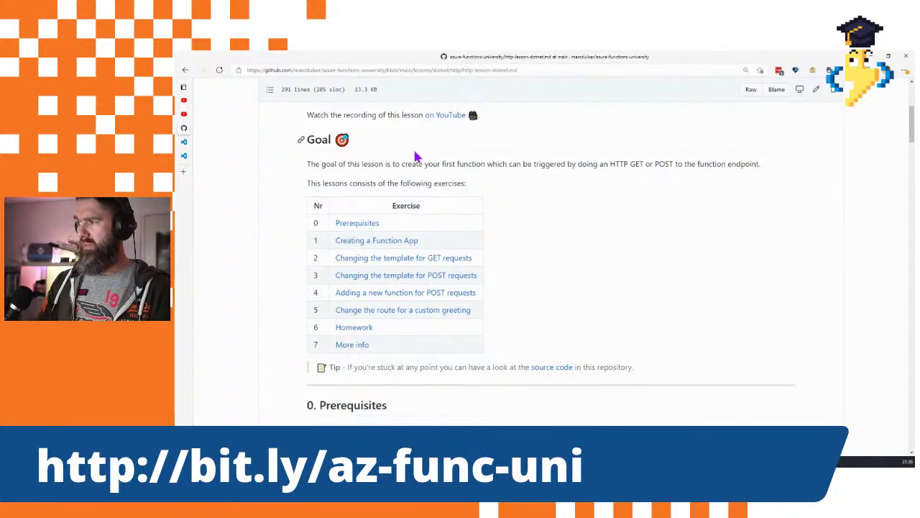
scroll(406, 209, "up", 1)
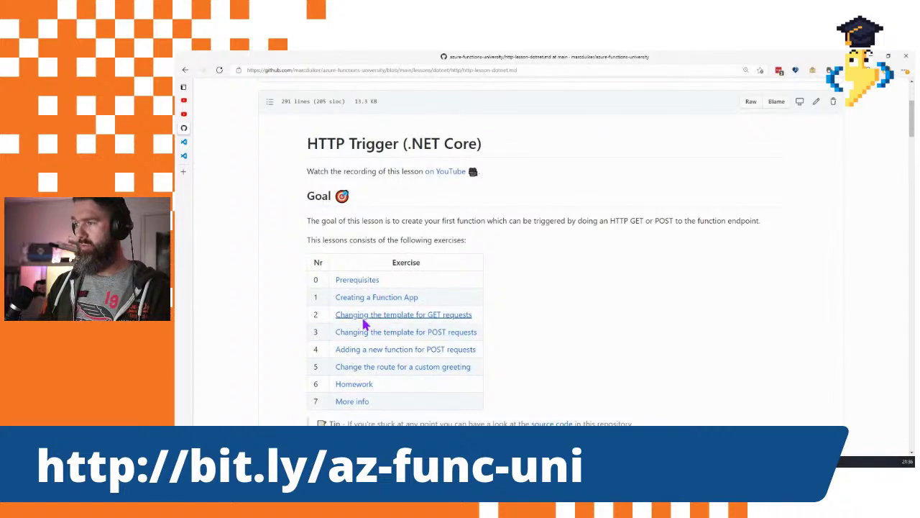
scroll(362, 322, "down", 1)
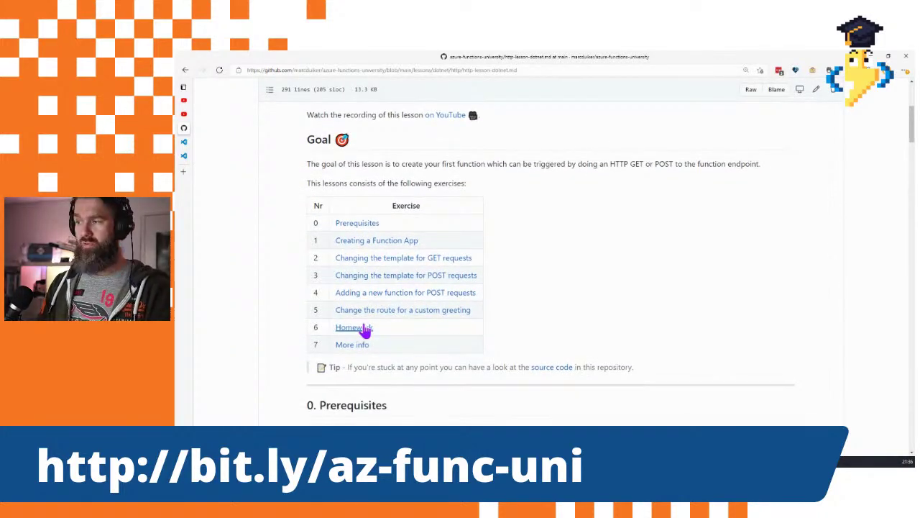
scroll(365, 330, "up", 2)
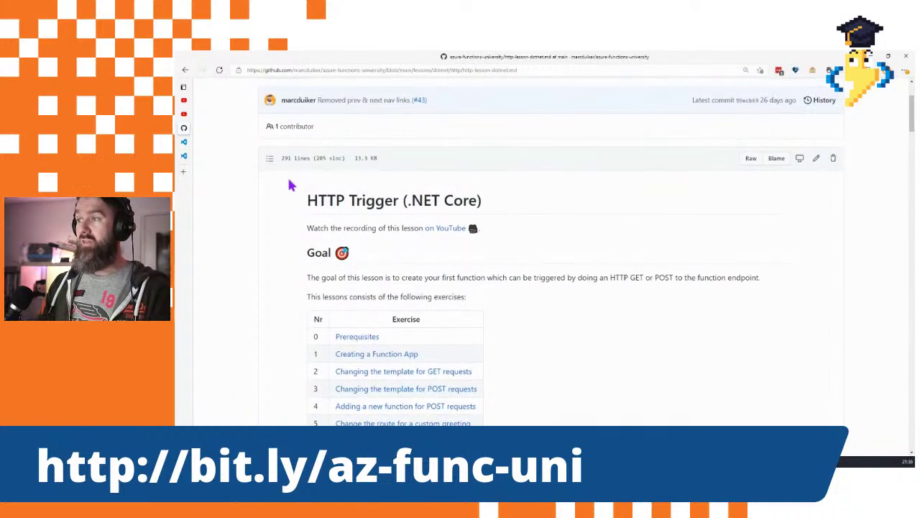
left_click(269, 159)
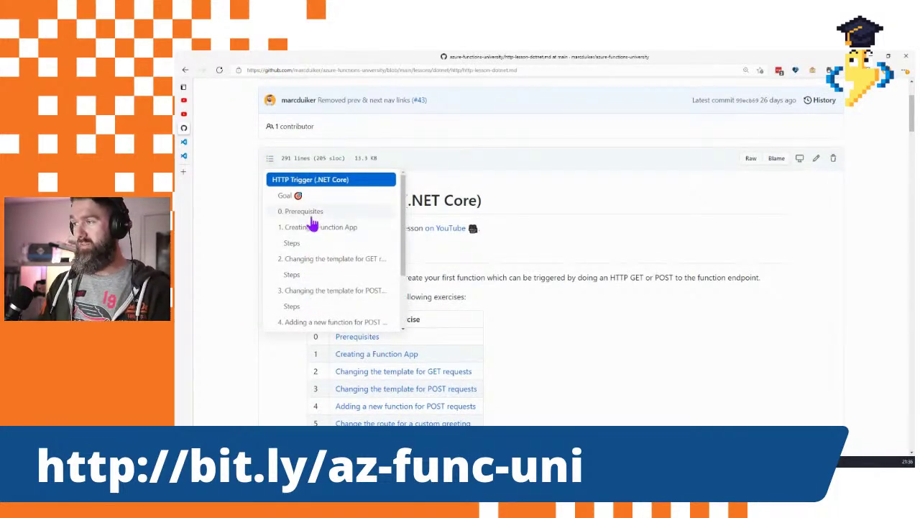
Step: Close the outline and return to the azure-functions-university repository's main page
scroll(311, 259, "down", 1)
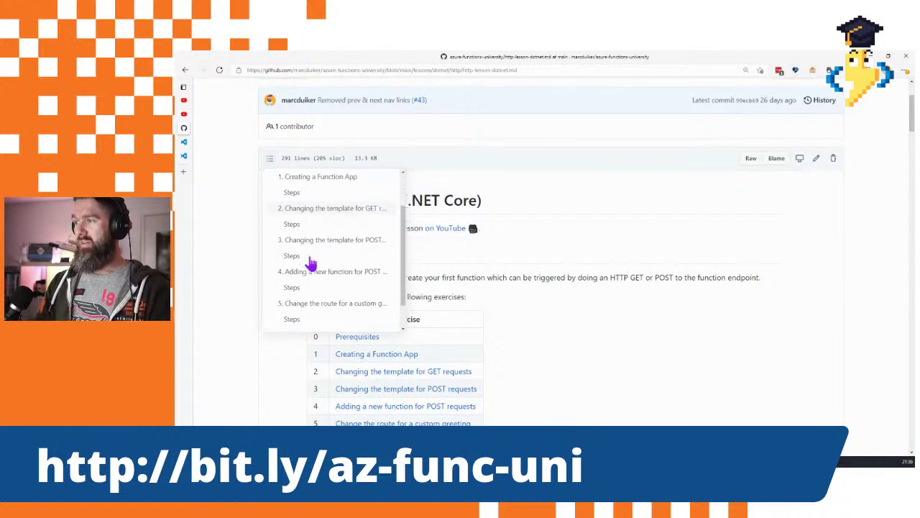
scroll(308, 289, "up", 2)
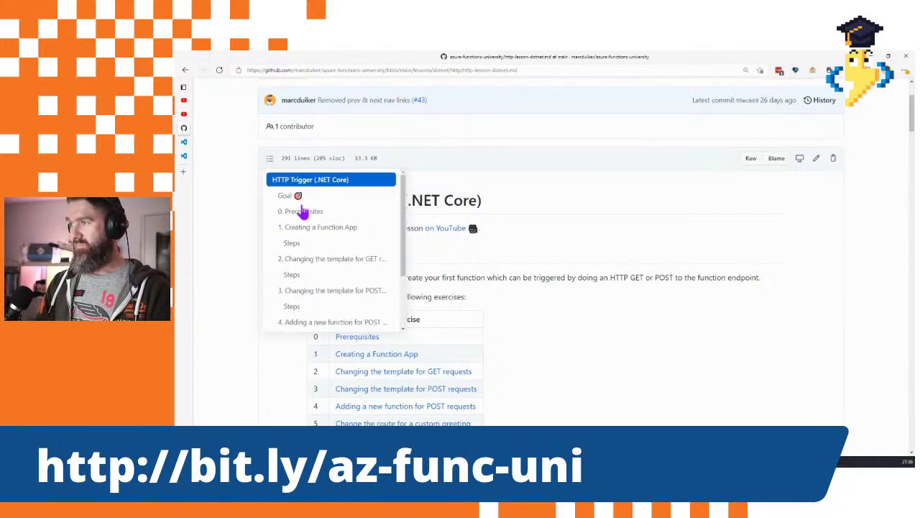
scroll(305, 257, "down", 2)
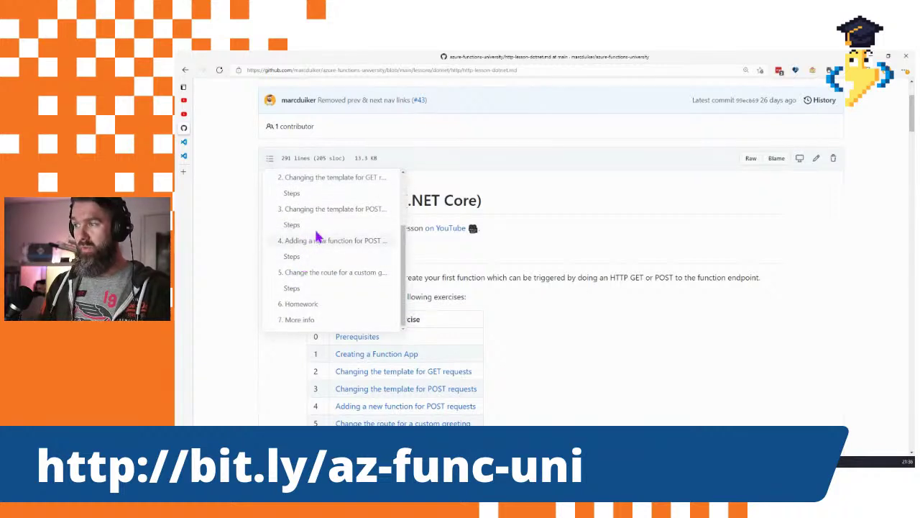
left_click(560, 232)
scroll(540, 261, "down", 3)
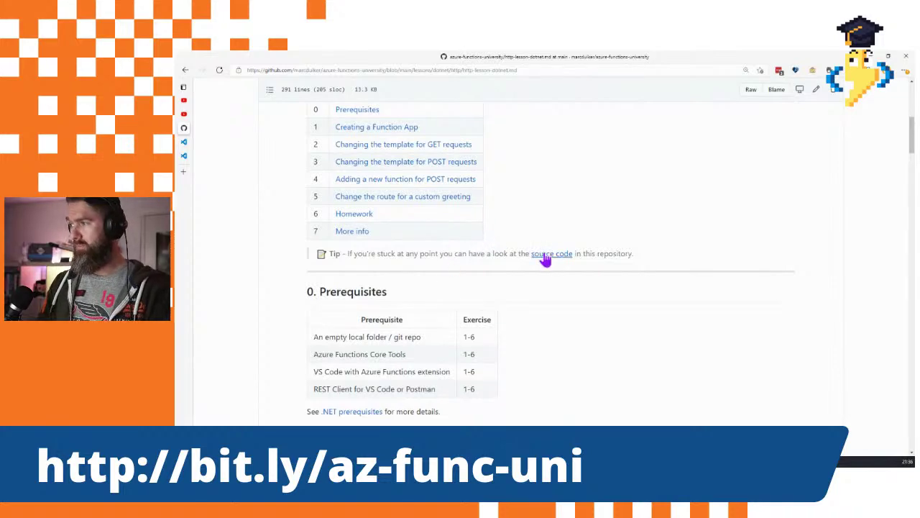
scroll(536, 281, "up", 5)
left_click(301, 127)
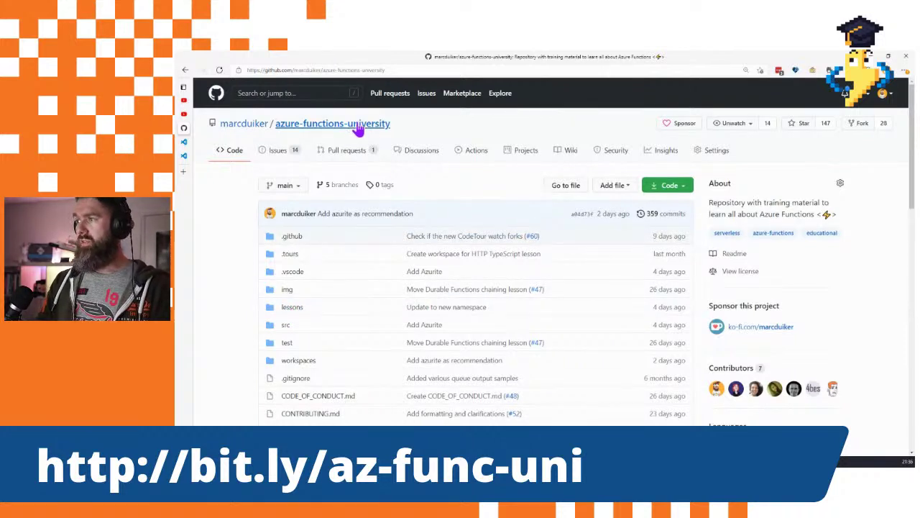
Step: Copy the repository's HTTPS clone URL from the green Code menu
left_click(669, 187)
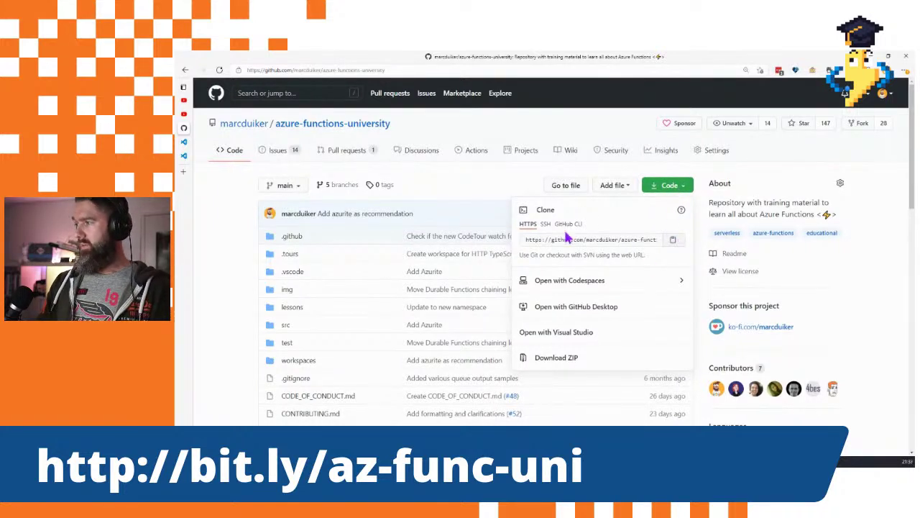
left_click(672, 240)
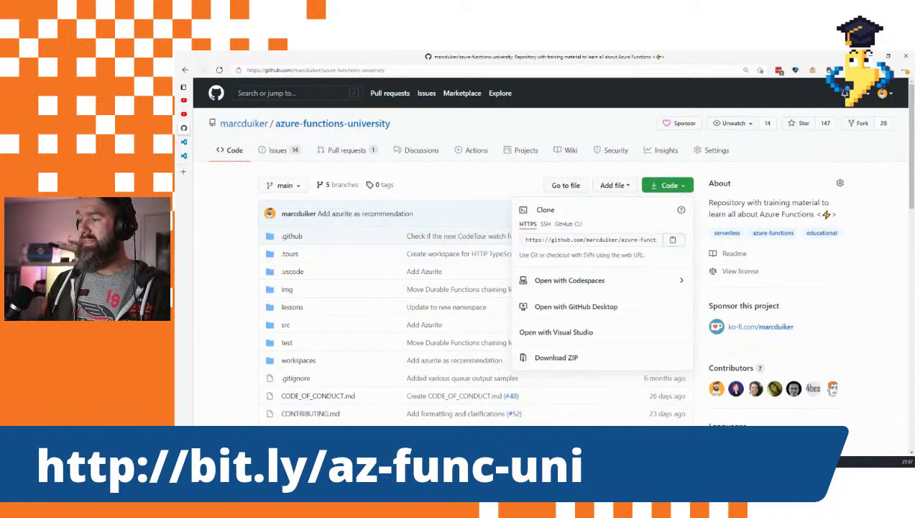
mouse_move(309, 460)
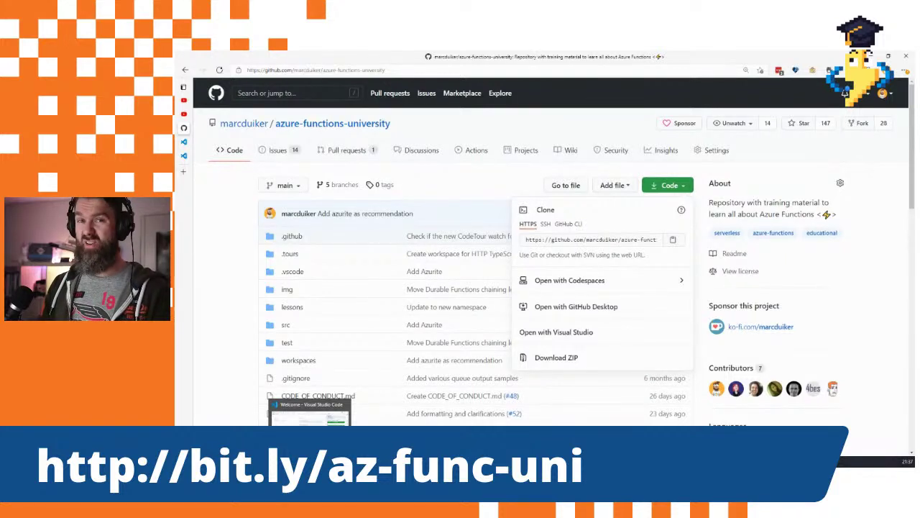
Step: Switch to Visual Studio Code and zoom the interface in one step
left_click(309, 411)
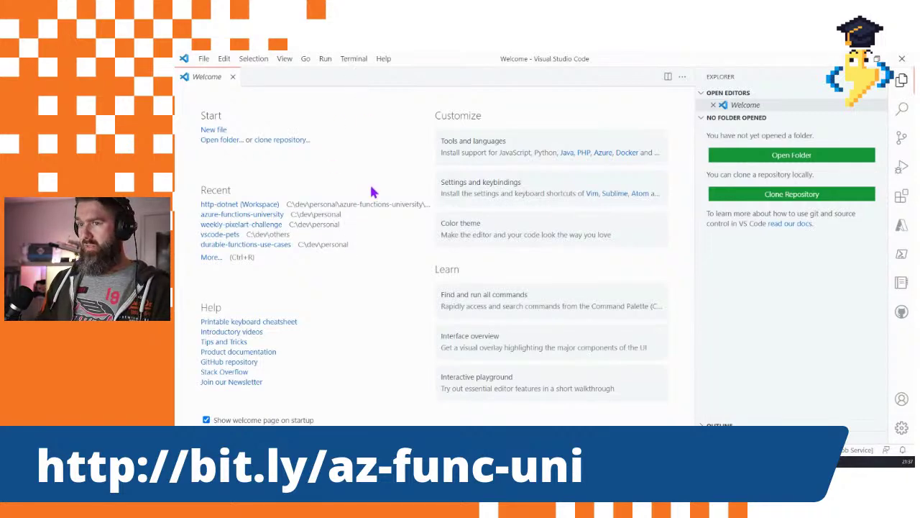
key("ctrl")
key("ctrl+equal")
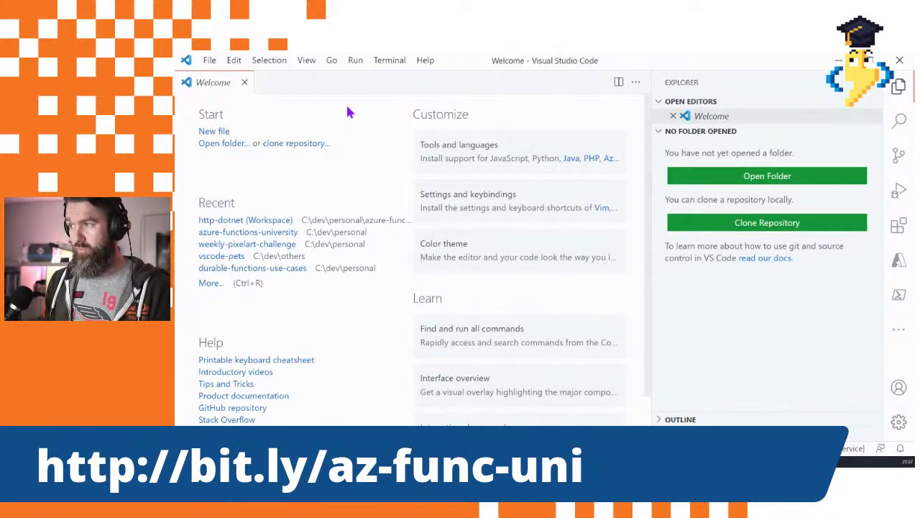
Step: Run Git: Clone from the Command Palette with the pasted azure-functions-university URL
key("ctrl+shift")
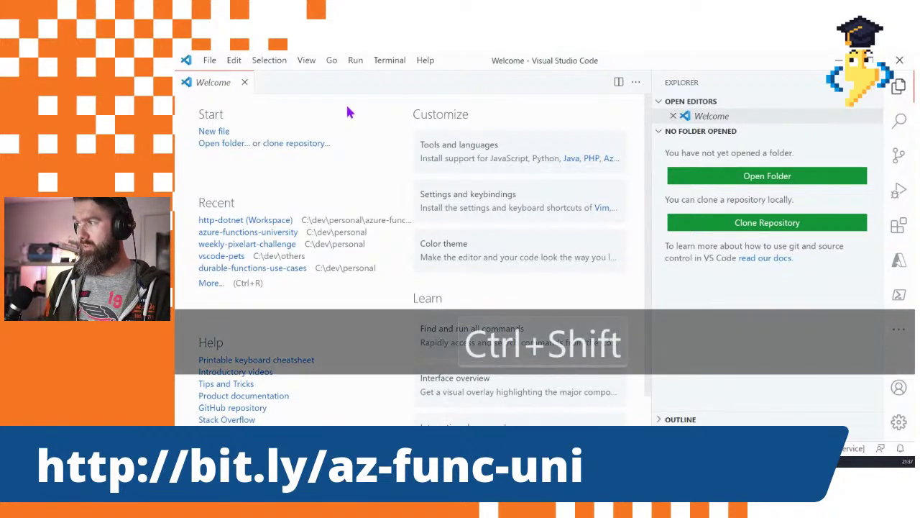
key("ctrl+shift+p")
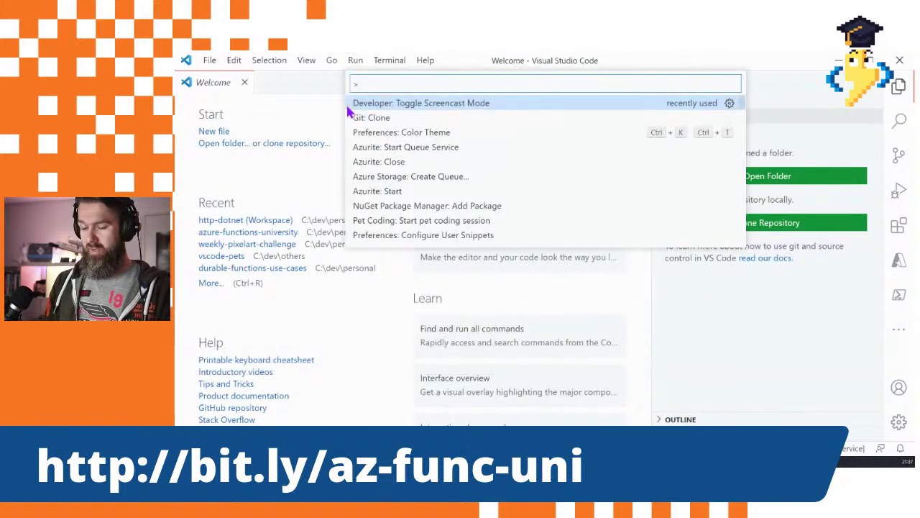
type("git")
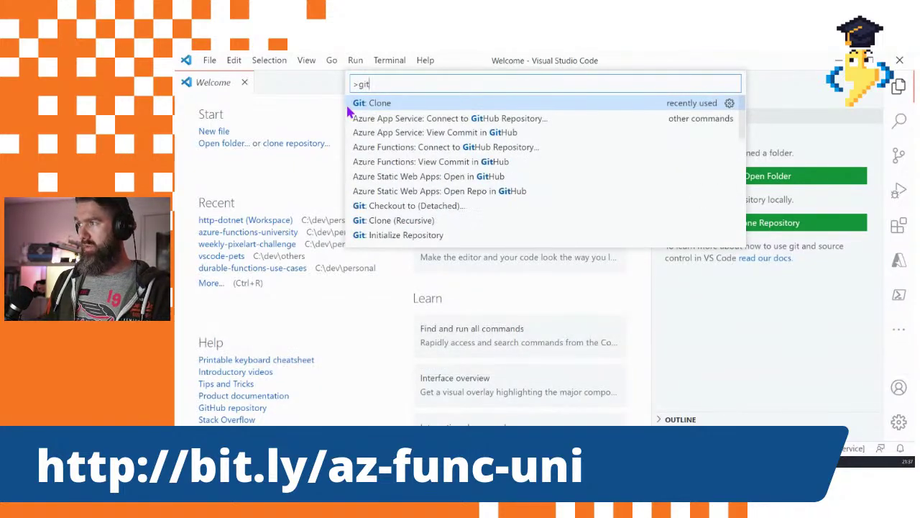
key("Down")
key("Up")
key("Return")
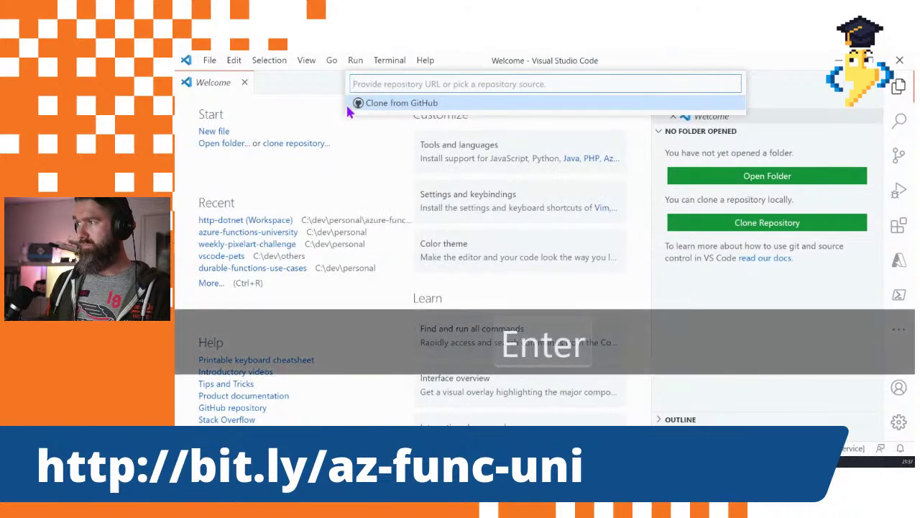
key("ctrl+v")
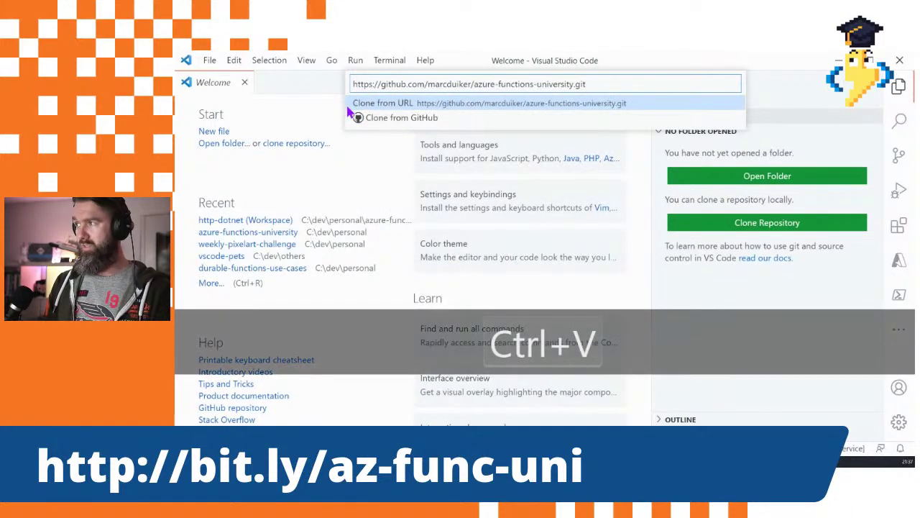
key("Return")
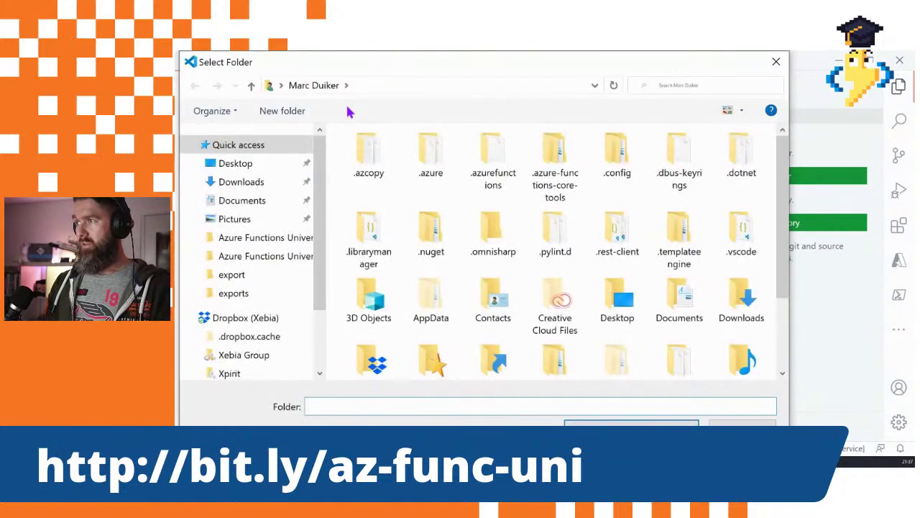
Step: Choose c:\dev\temp as the clone destination folder
left_click(376, 87)
type("c:\\")
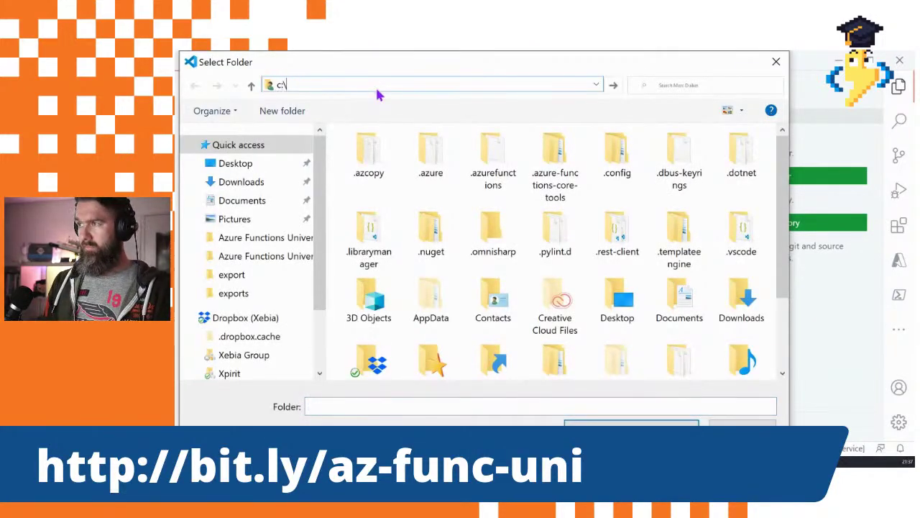
type("dev\\te")
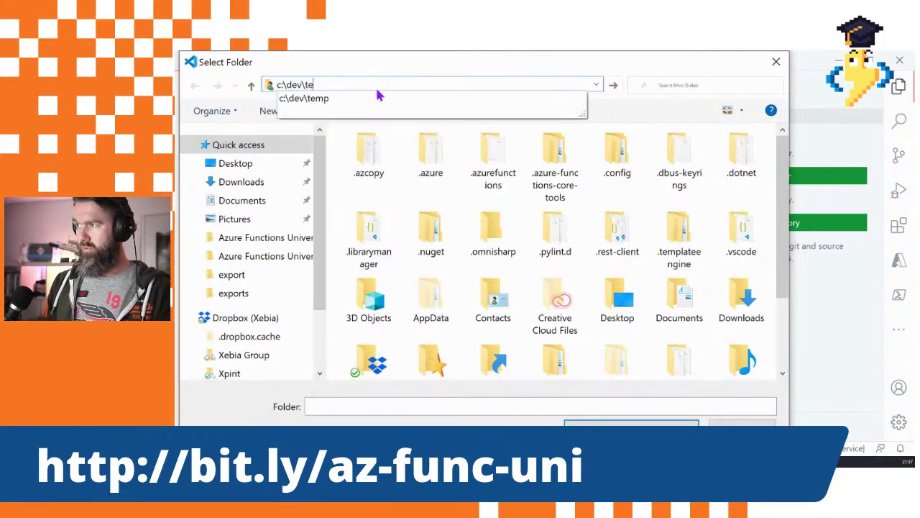
type("mp")
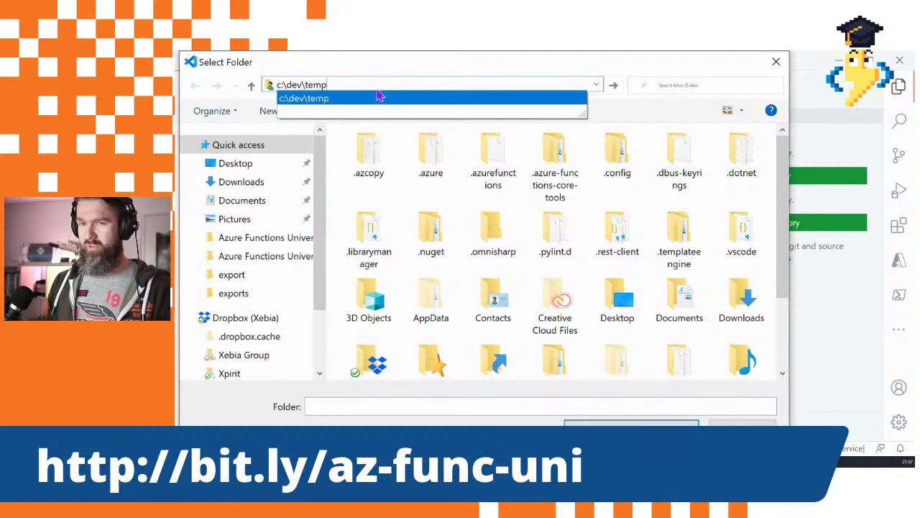
type("\\")
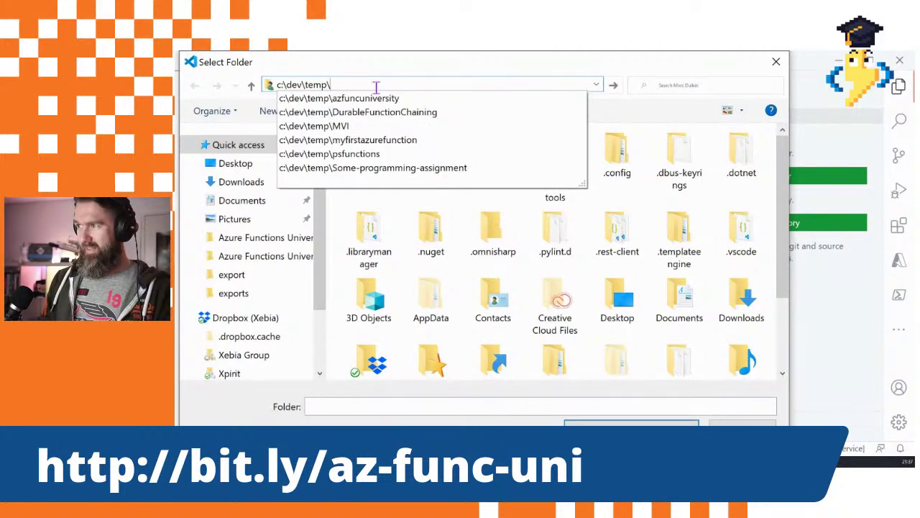
key("Return")
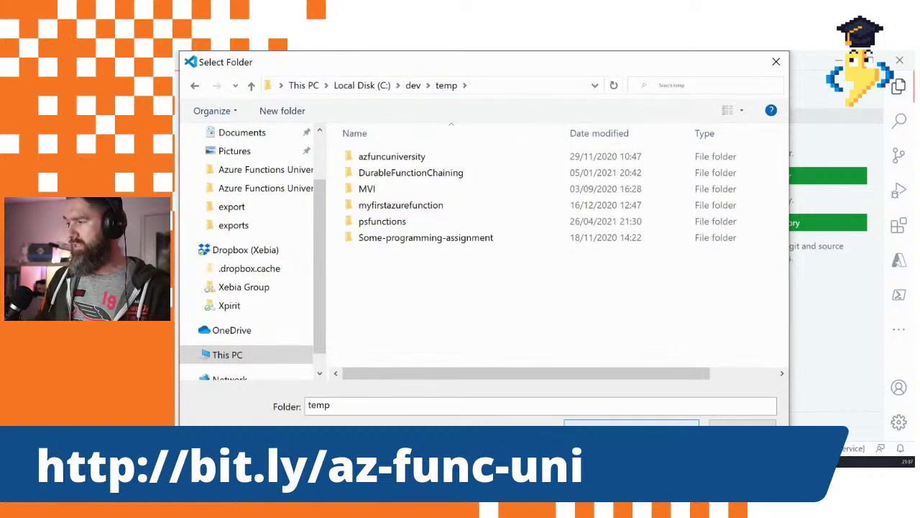
left_click(632, 423)
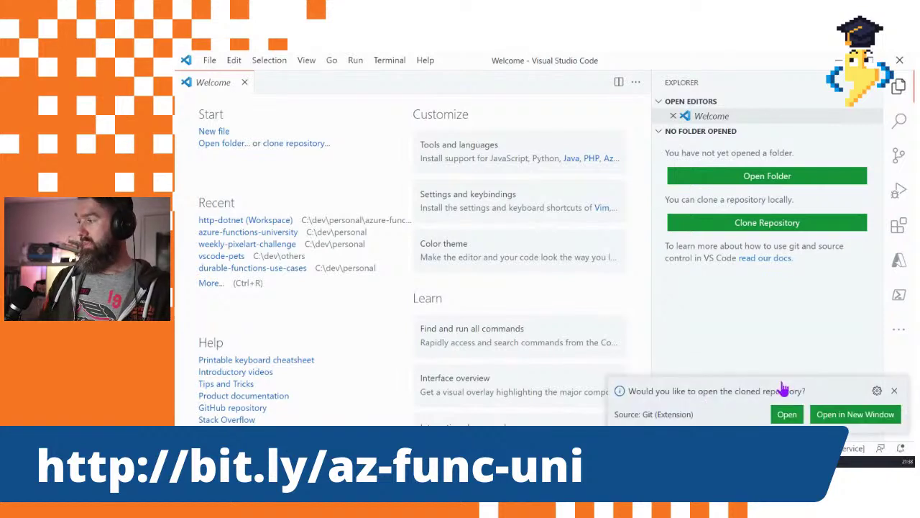
Step: Accept the prompt to open the cloned azure-functions-university repository
left_click(787, 420)
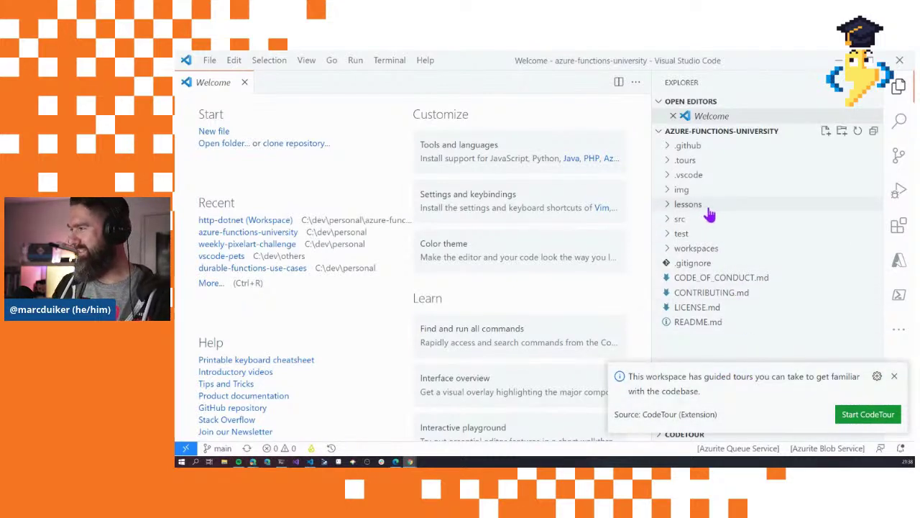
Step: Dismiss the tours notice, browse lessons/dotnet/http in the Explorer, then collapse lessons
left_click(895, 376)
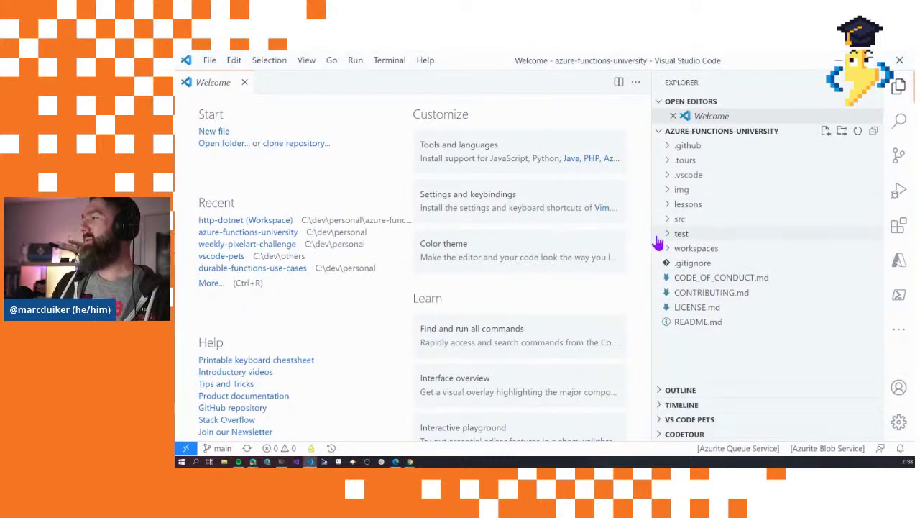
left_click(669, 205)
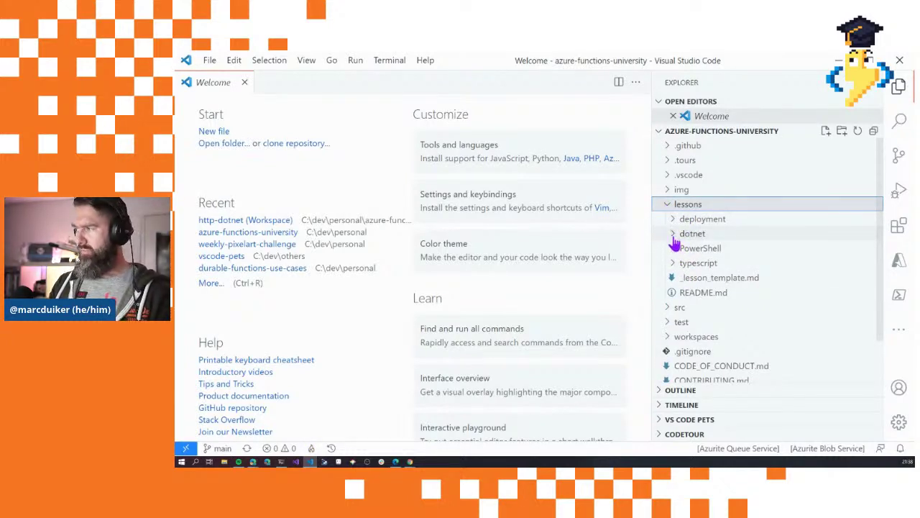
left_click(674, 235)
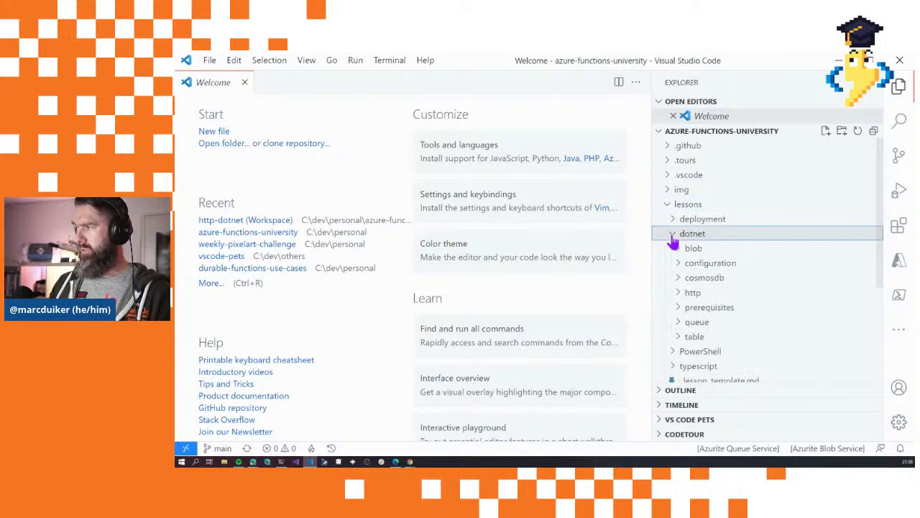
left_click(689, 295)
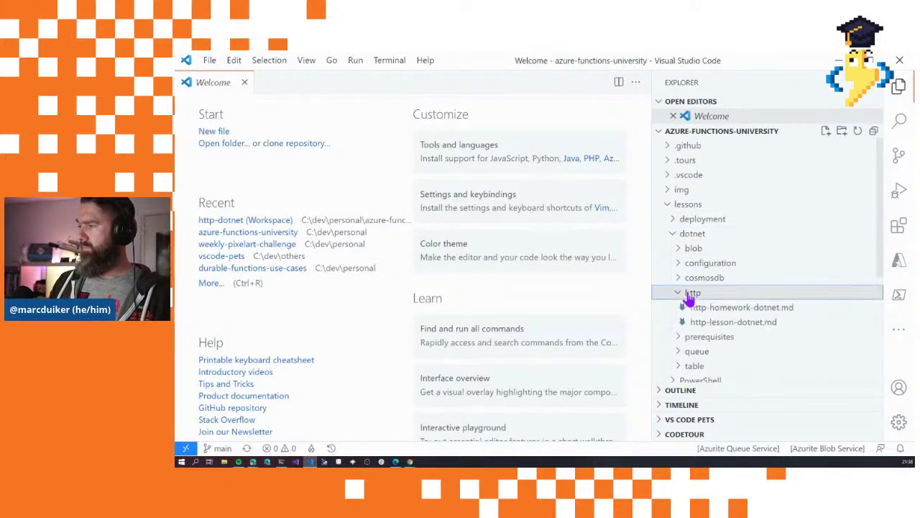
scroll(690, 253, "down", 1)
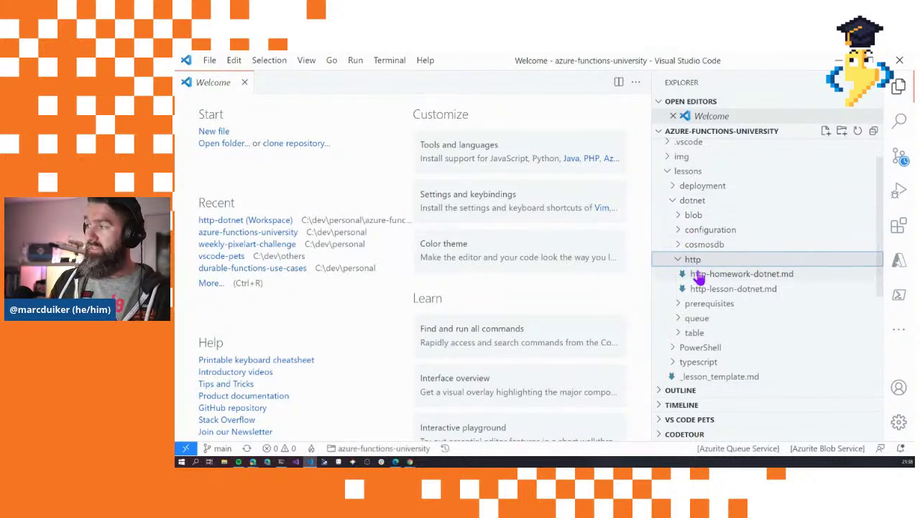
left_click(673, 200)
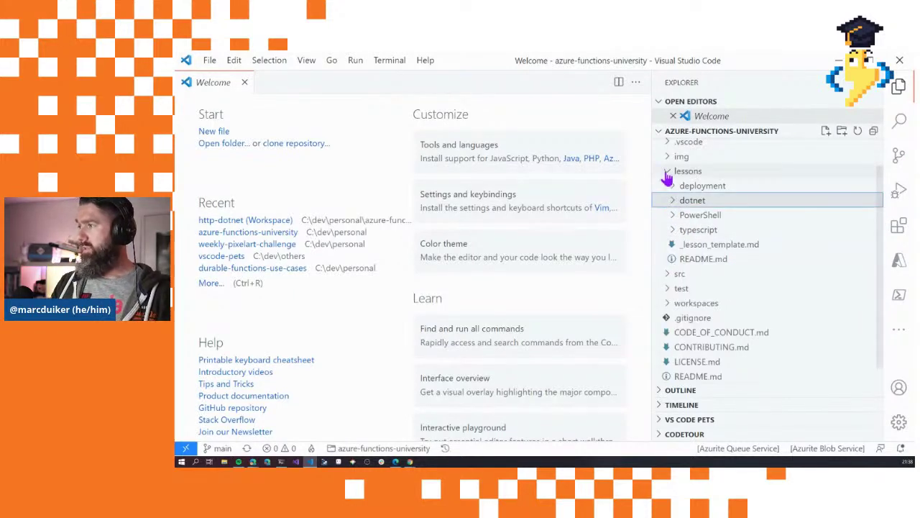
left_click(668, 172)
Step: Expand src/dotnet, then collapse src and expand the test folder
left_click(672, 219)
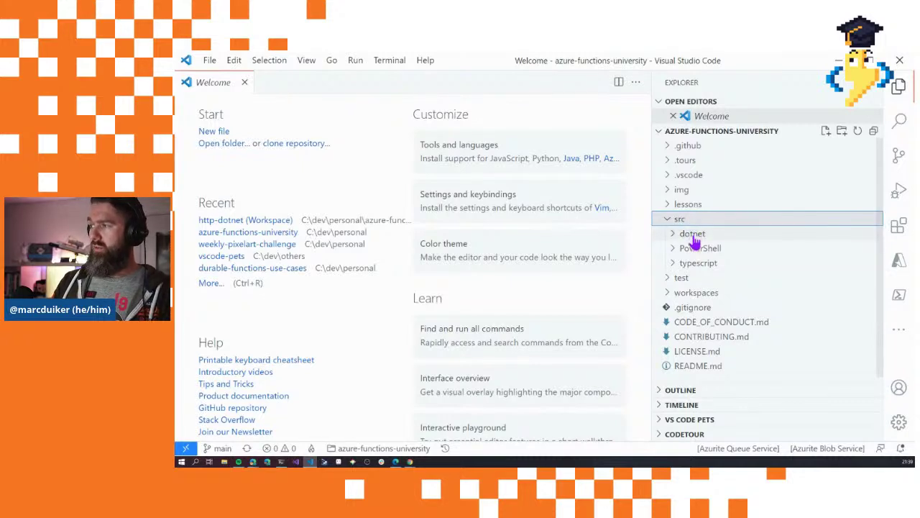
left_click(675, 239)
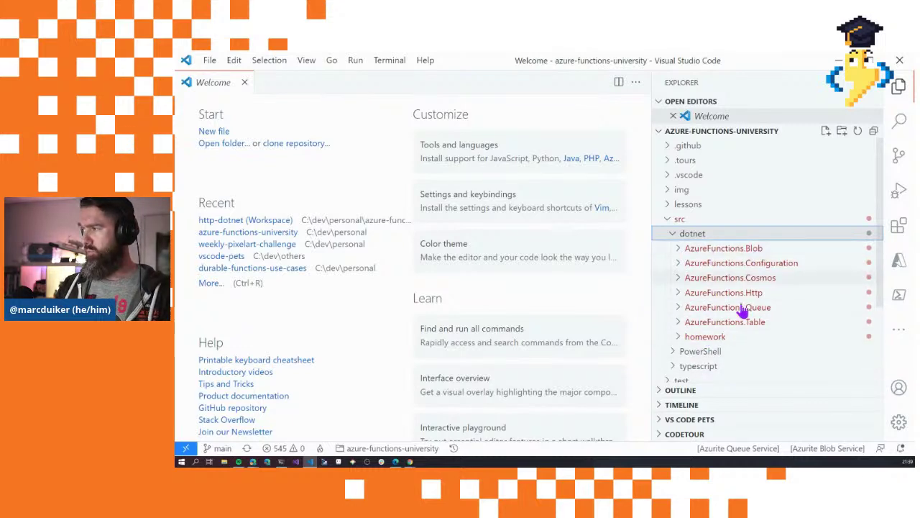
left_click(667, 222)
left_click(668, 235)
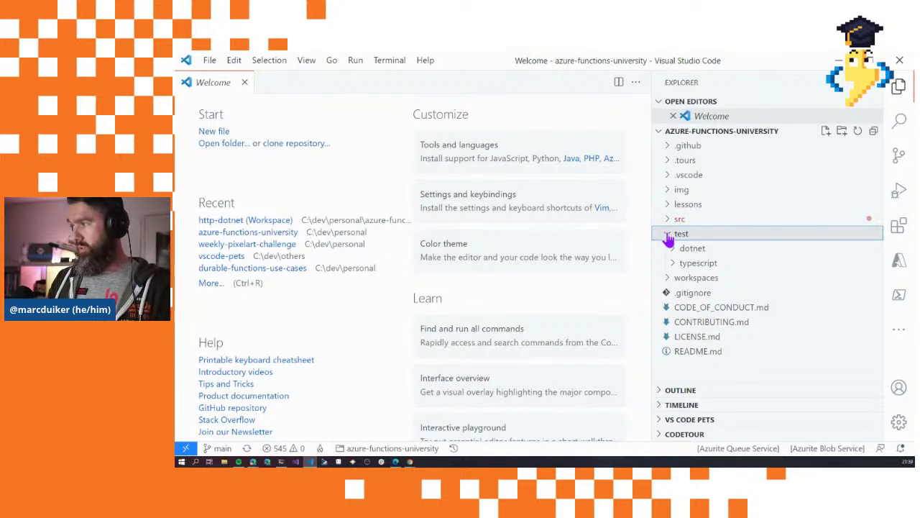
Step: Collapse test and expand workspaces/dotnet to list the six .code-workspace files
left_click(669, 240)
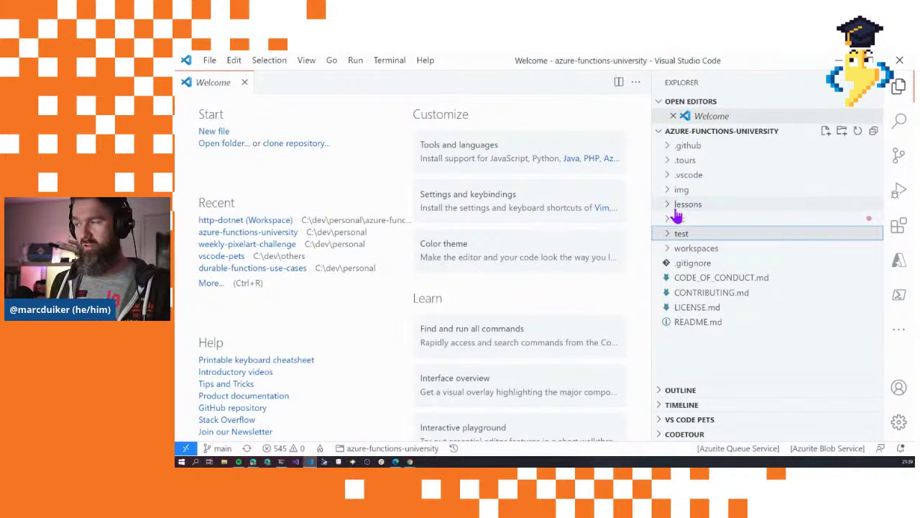
left_click(695, 249)
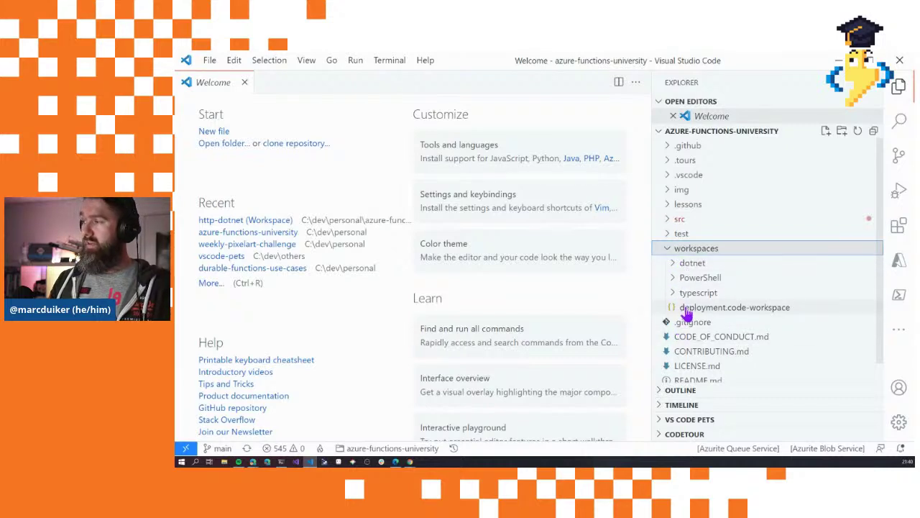
left_click(690, 266)
scroll(690, 265, "down", 1)
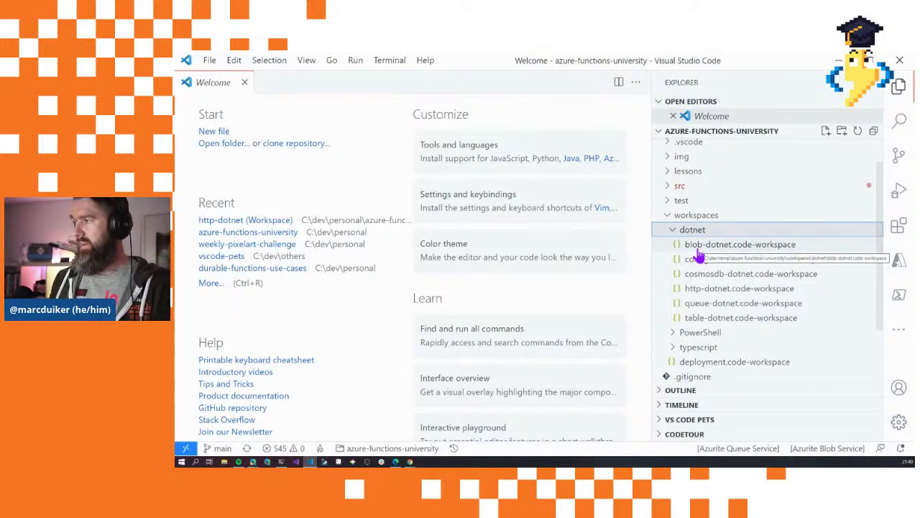
Step: Open http-dotnet.code-workspace from the Explorer and load it as the active workspace
left_click(694, 295)
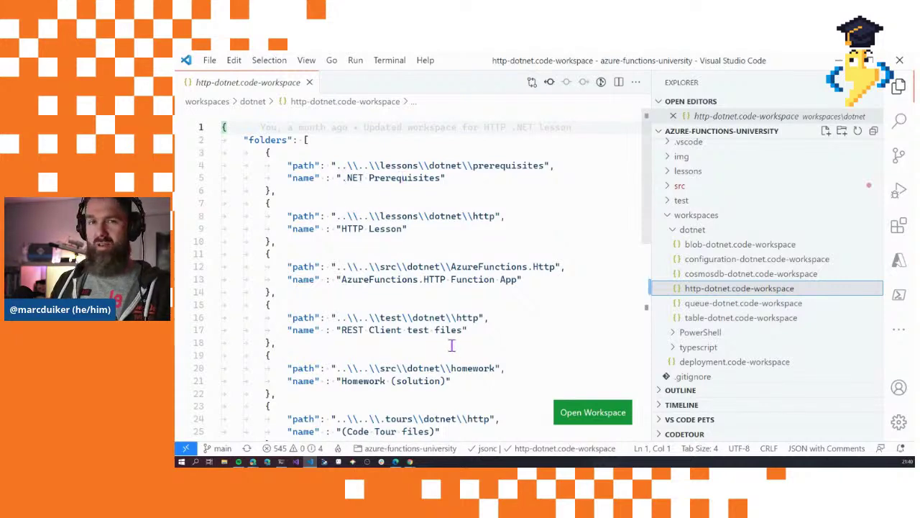
left_click(582, 415)
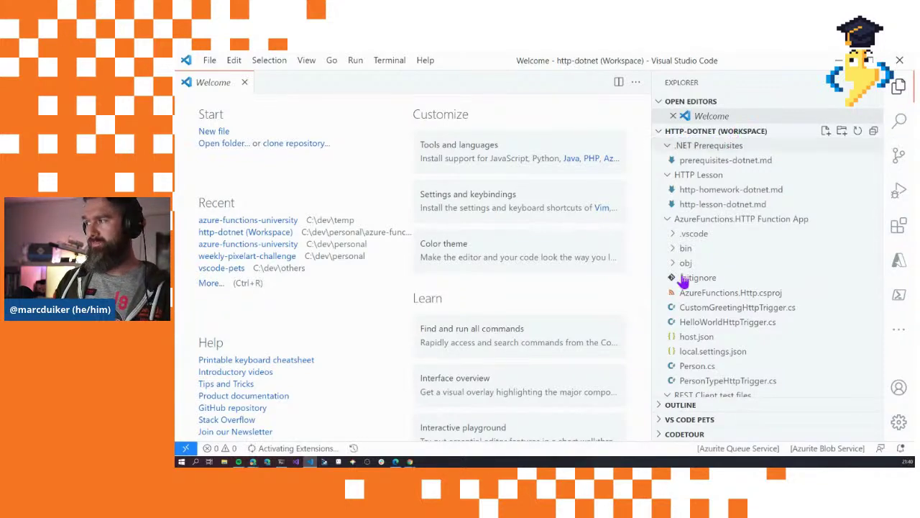
Step: Collapse all six workspace folders, then expand .NET Prerequisites and open prerequisites-dotnet.md
left_click(658, 133)
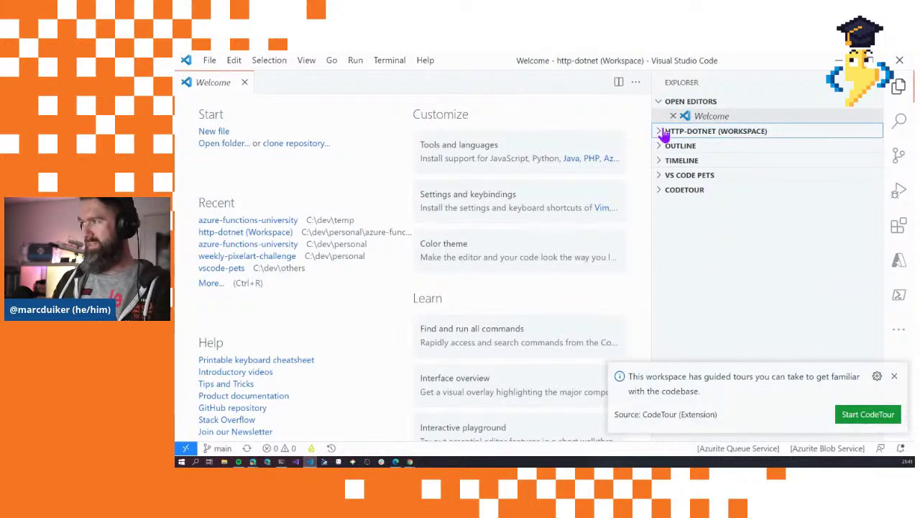
left_click(660, 136)
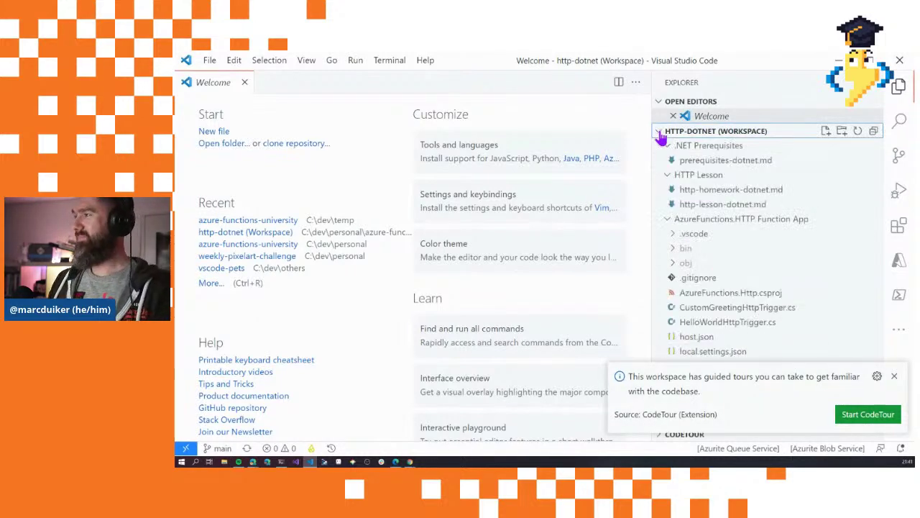
left_click(661, 145)
left_click(666, 161)
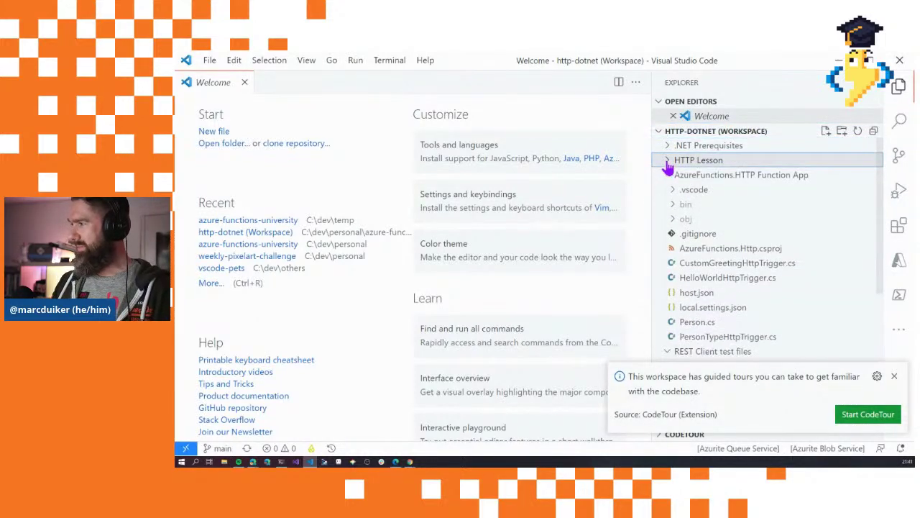
left_click(667, 175)
left_click(667, 191)
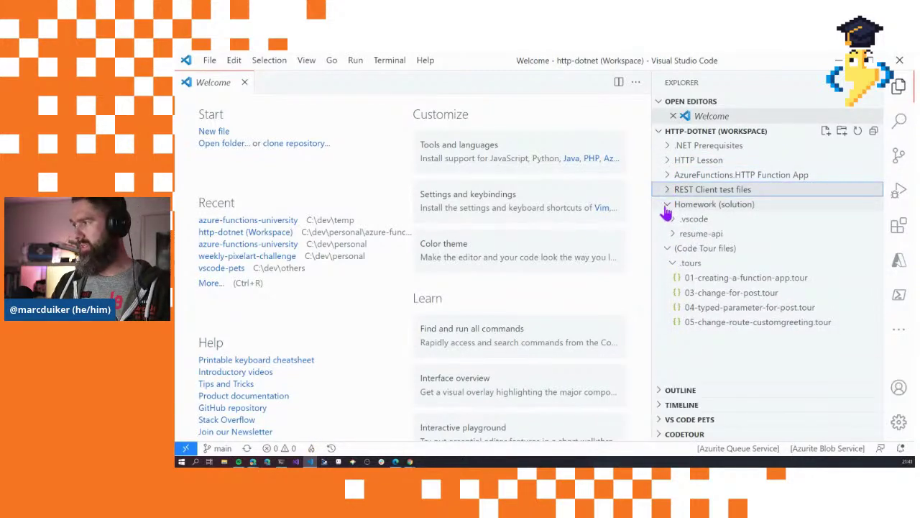
left_click(667, 204)
left_click(667, 219)
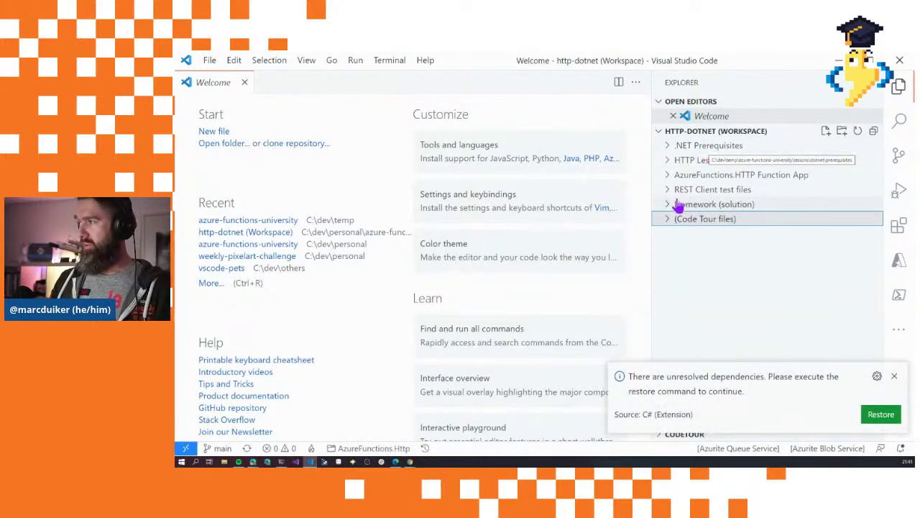
left_click(666, 148)
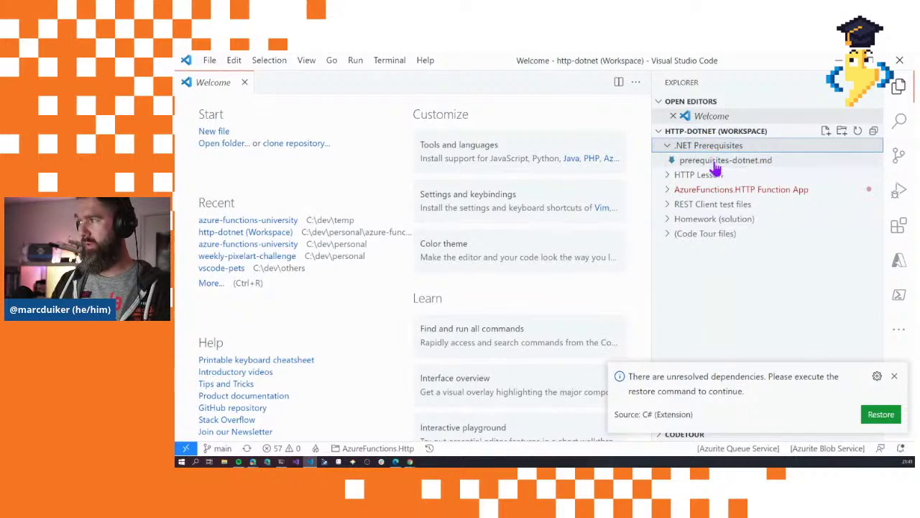
left_click(717, 162)
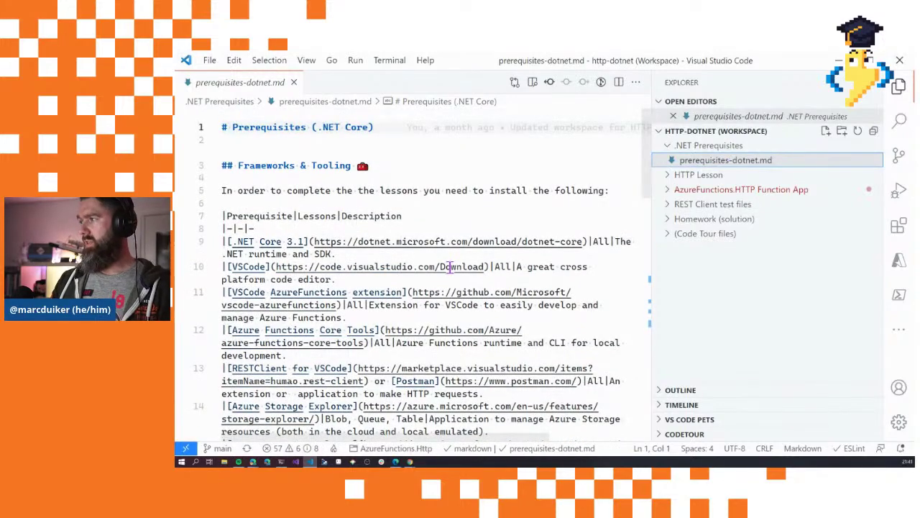
Step: Scroll through prerequisites-dotnet.md, view its rendered Markdown preview side by side, then close the preview
scroll(403, 292, "down", 2)
scroll(402, 291, "down", 5)
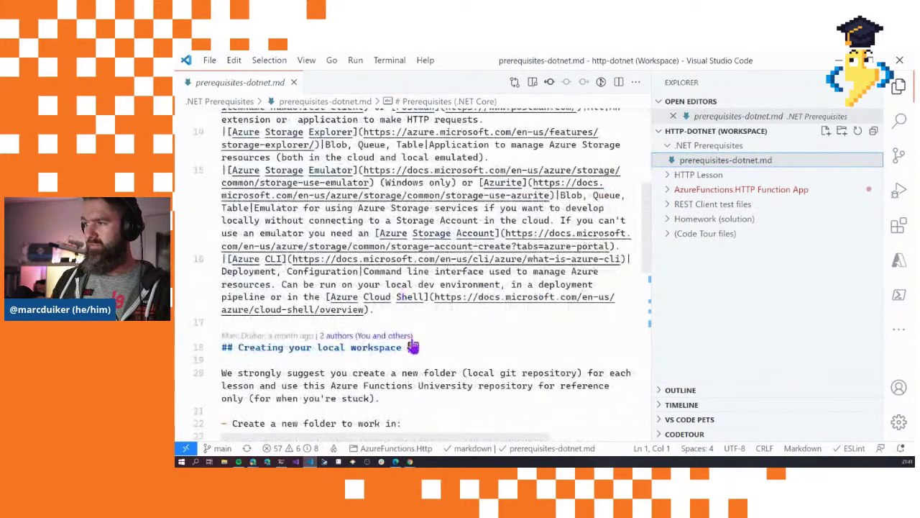
scroll(415, 327, "down", 3)
scroll(416, 327, "up", 10)
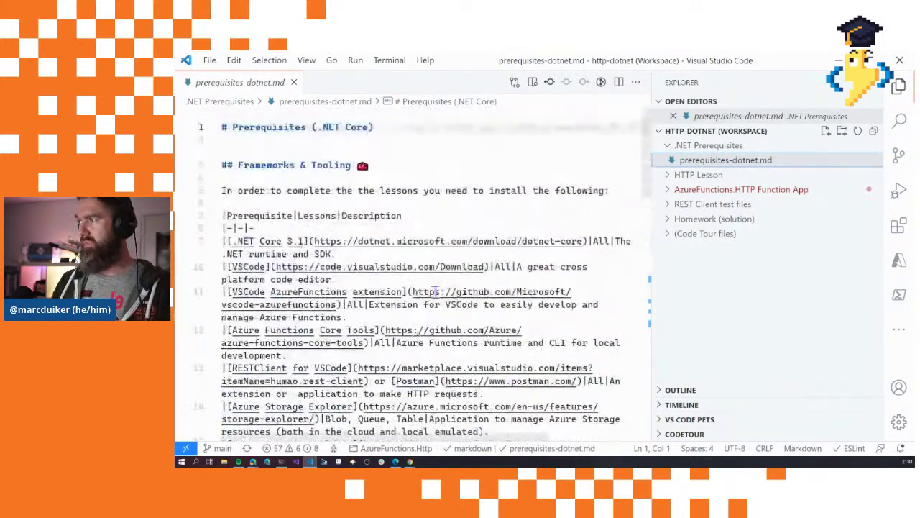
left_click(548, 82)
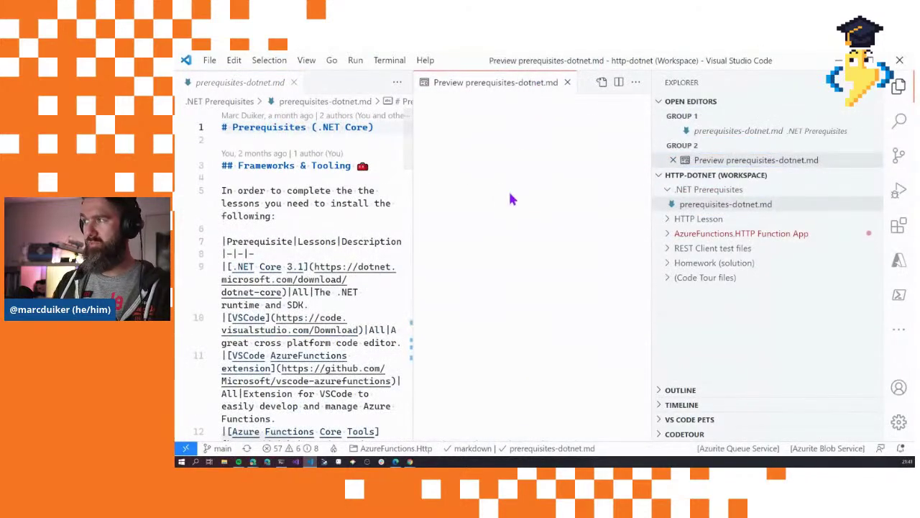
scroll(506, 272, "down", 2)
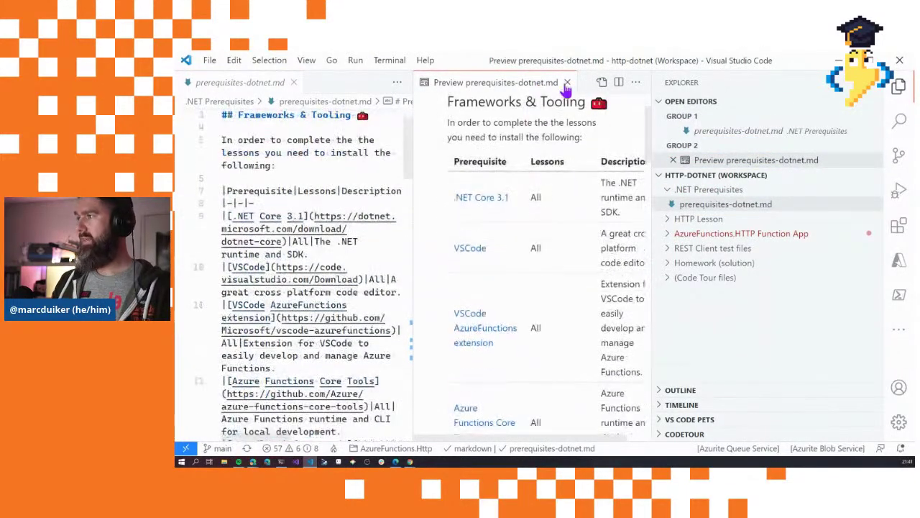
left_click(567, 82)
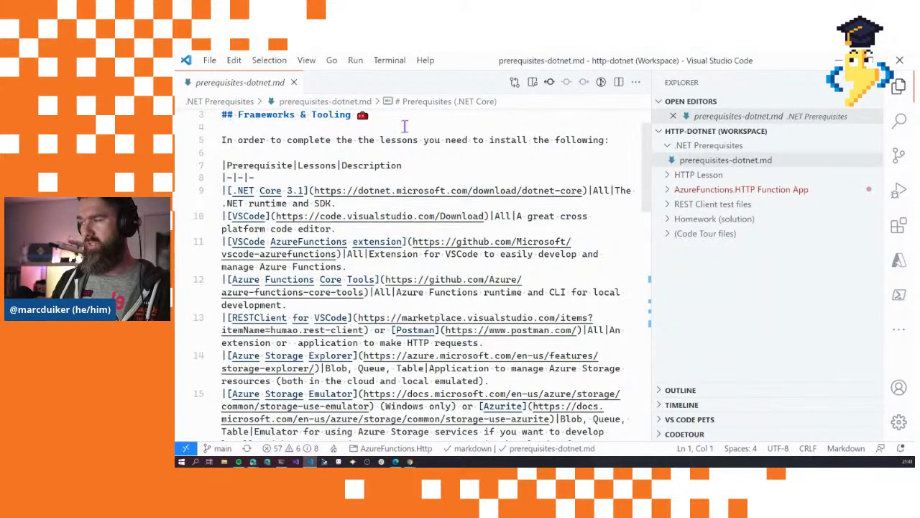
Step: Close prerequisites-dotnet.md, collapse .NET Prerequisites, peek at HTTP Lesson, and expand AzureFunctions.HTTP Function App
left_click(294, 83)
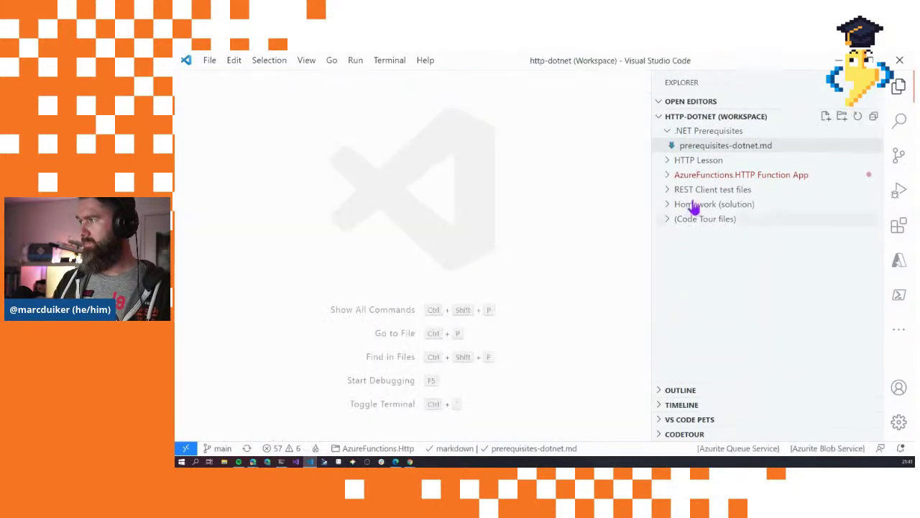
left_click(669, 133)
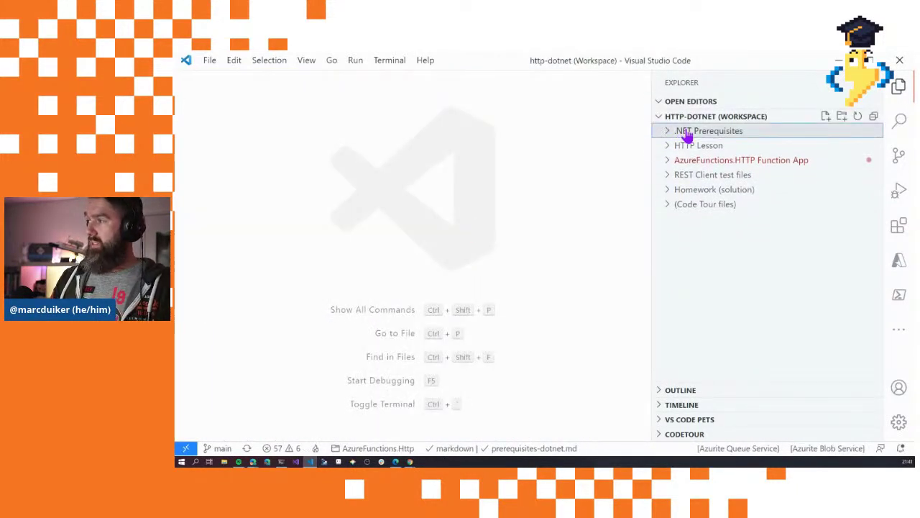
left_click(669, 148)
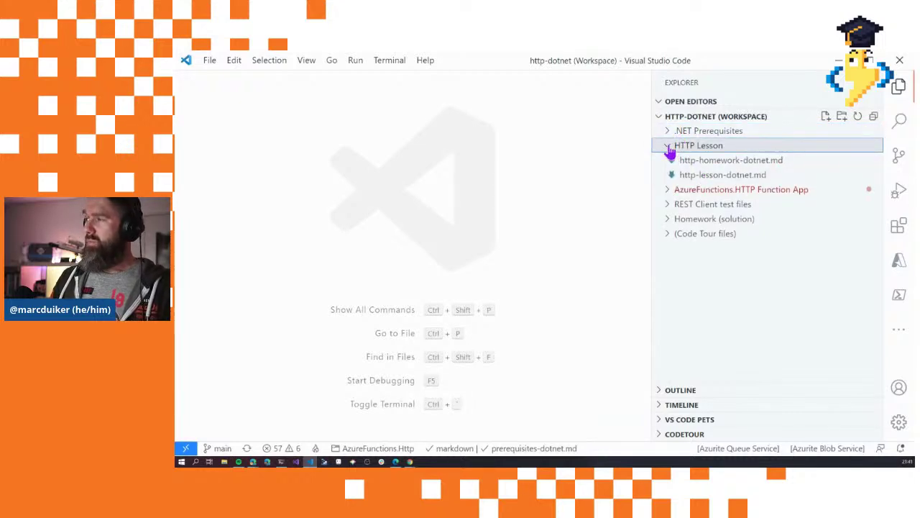
left_click(668, 149)
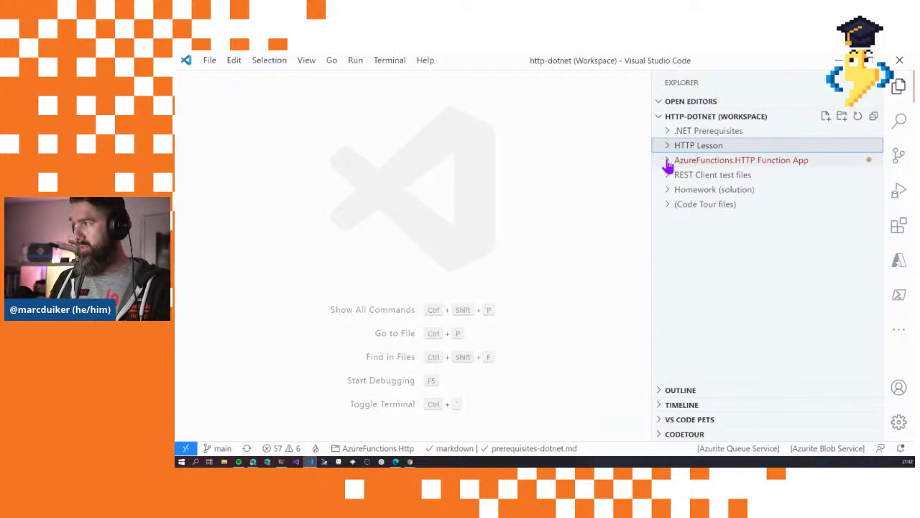
left_click(669, 161)
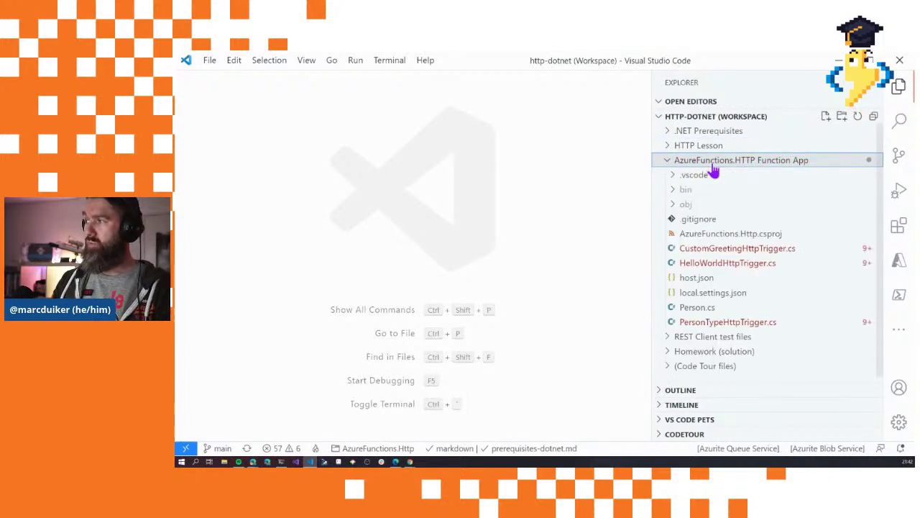